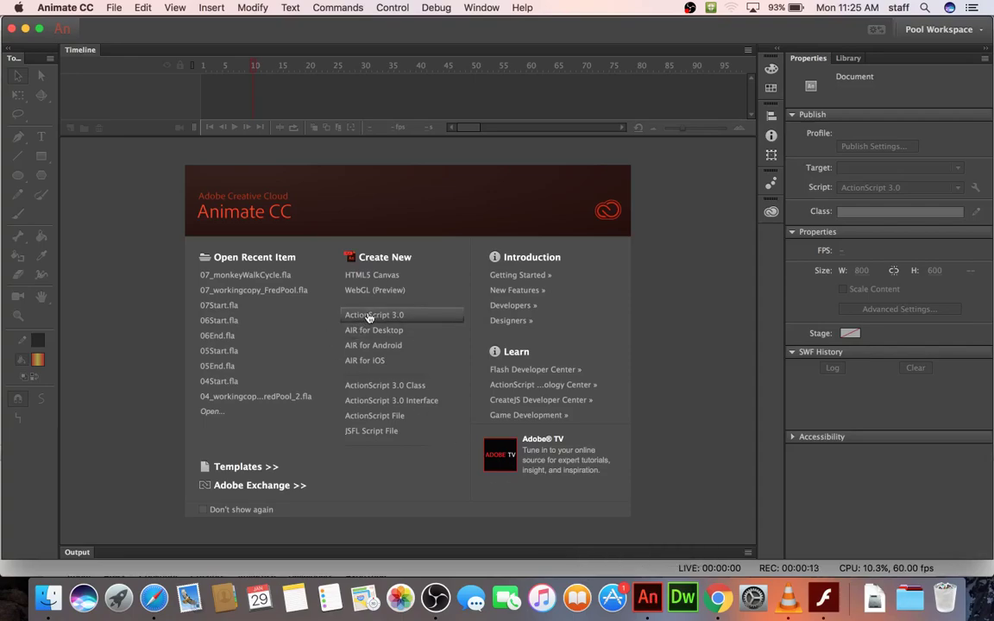
- Create a new ActionScript 3.0 document, then close the blank Untitled document again
left_click(369, 316)
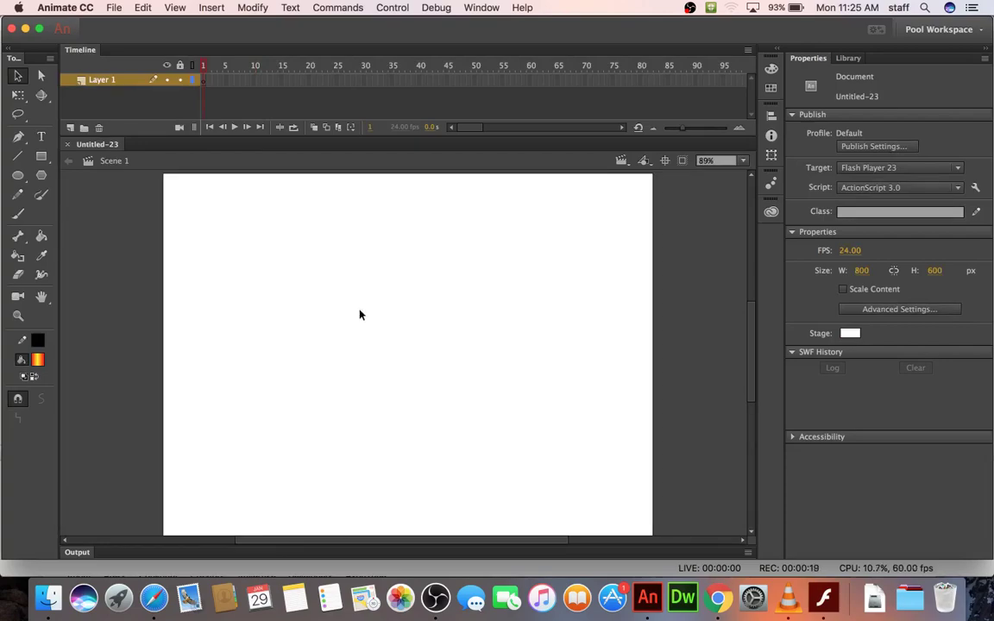
left_click(69, 146)
- Open 07Start.fla from Documents > peachpit_2018 > Lesson07 > 07Start in Finder
left_click(48, 597)
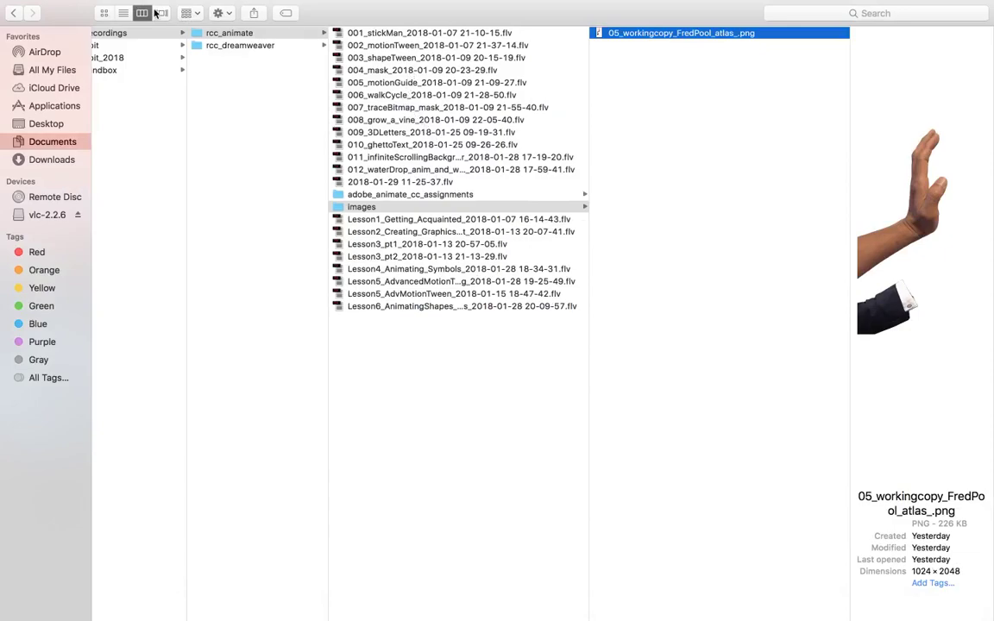
left_click(126, 58)
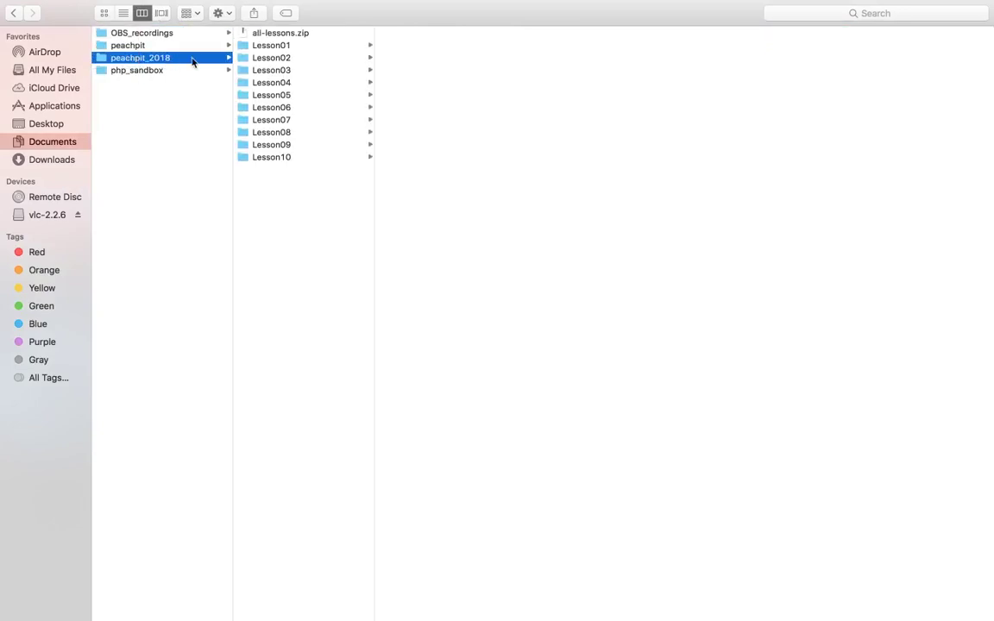
left_click(274, 122)
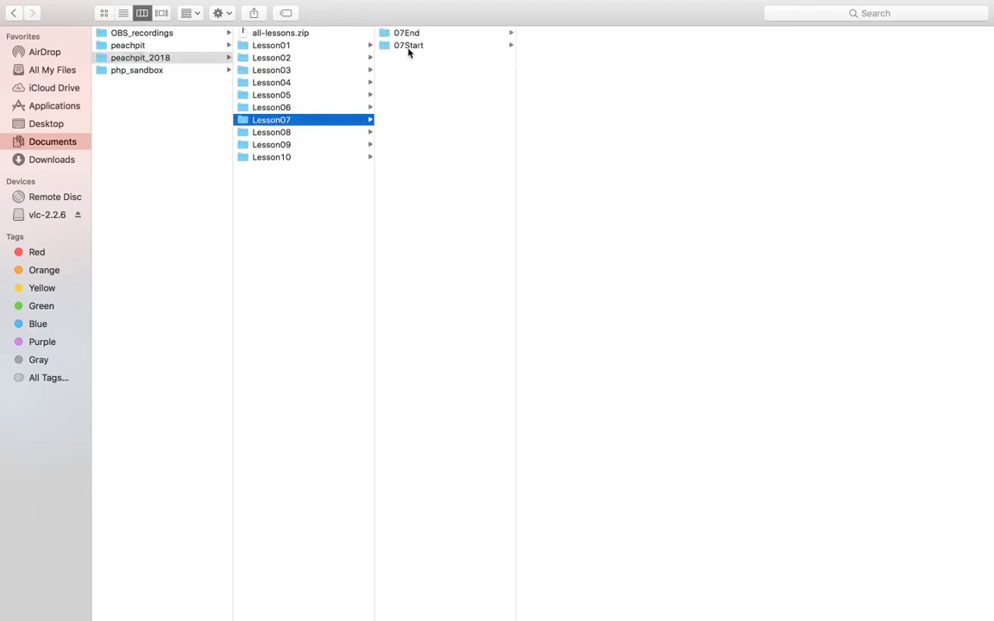
left_click(409, 49)
double_click(556, 46)
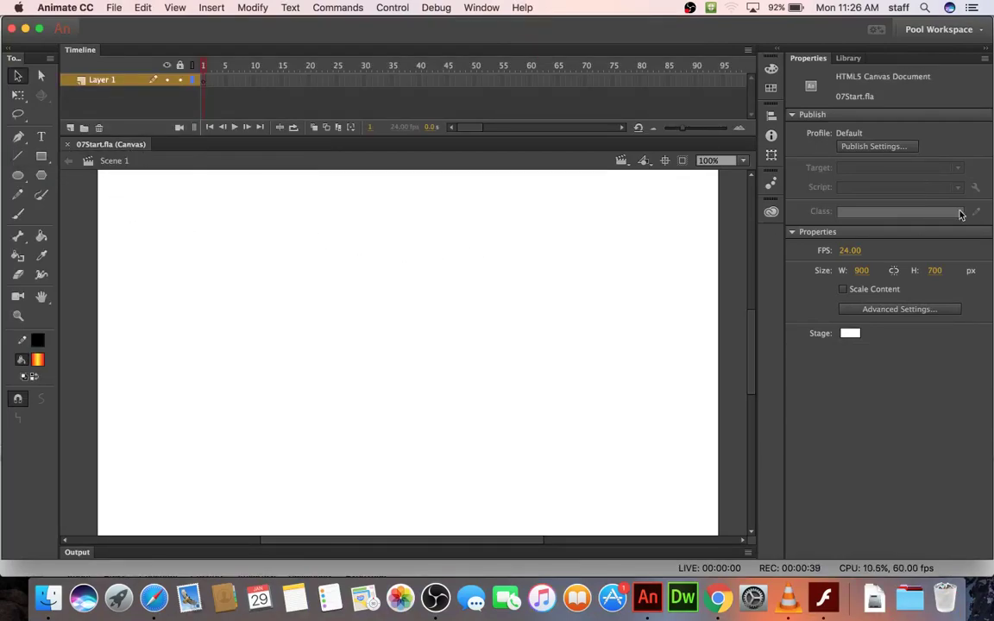
- Show the Library's parts and start Save As into the adobe_animate_cc_assignments folder
left_click(848, 58)
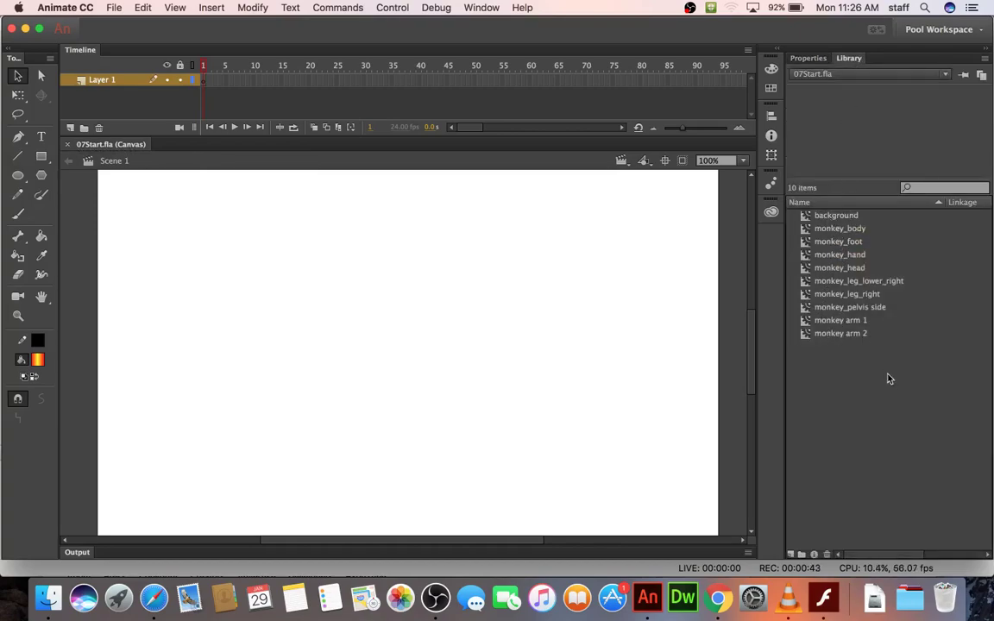
left_click_drag(898, 377, 823, 238)
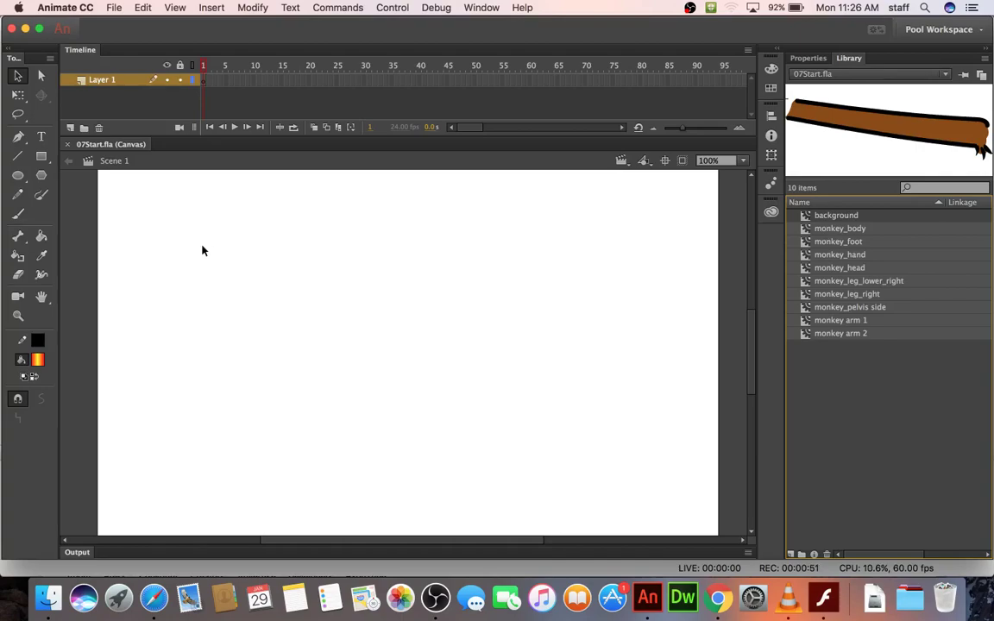
key("super+shift+s")
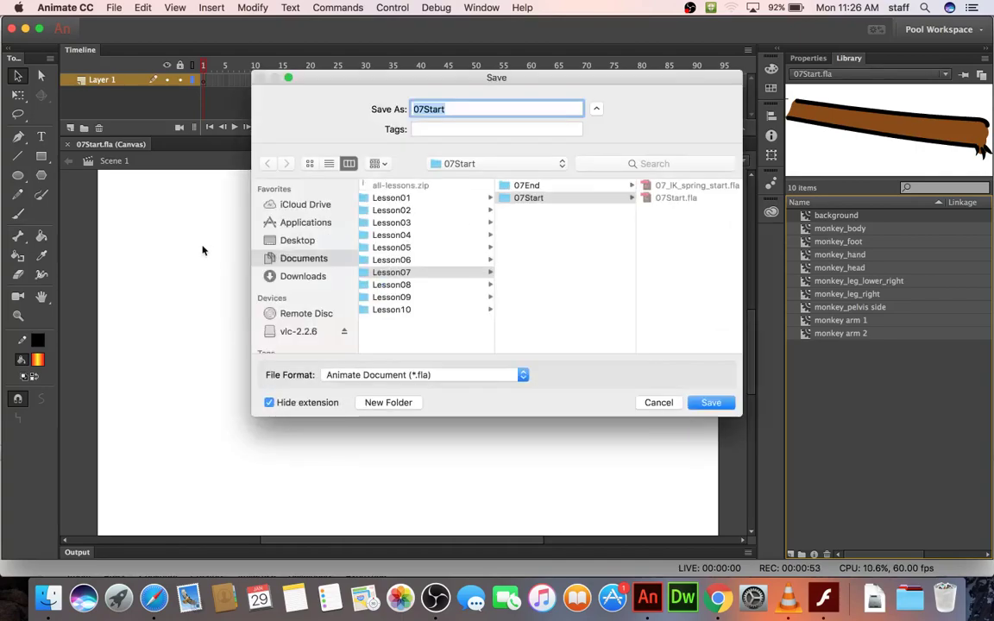
scroll(405, 217, "left", 3)
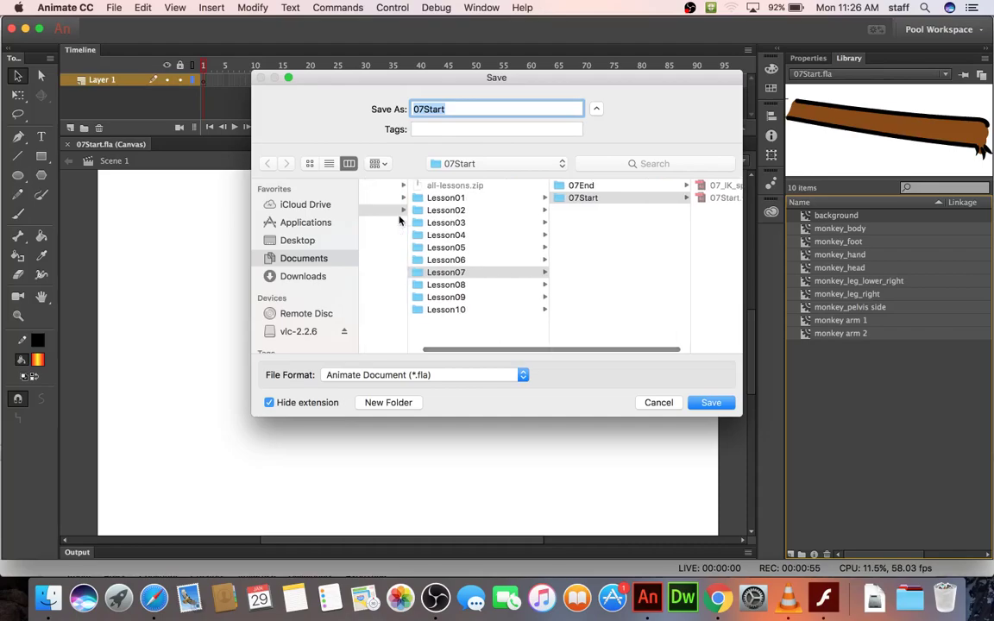
scroll(399, 221, "left", 5)
left_click(410, 210)
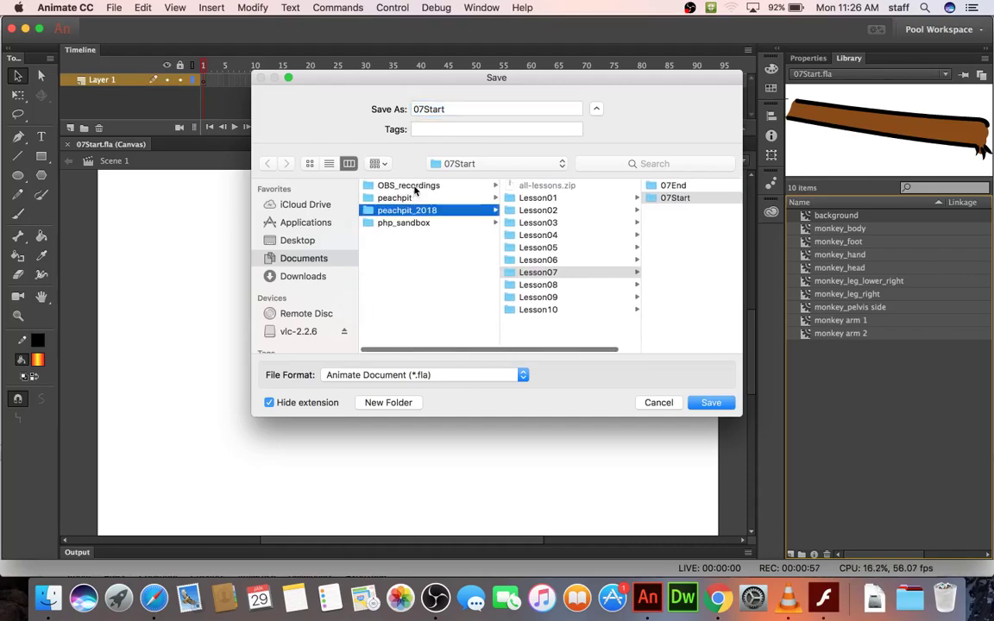
left_click(413, 185)
left_click(530, 186)
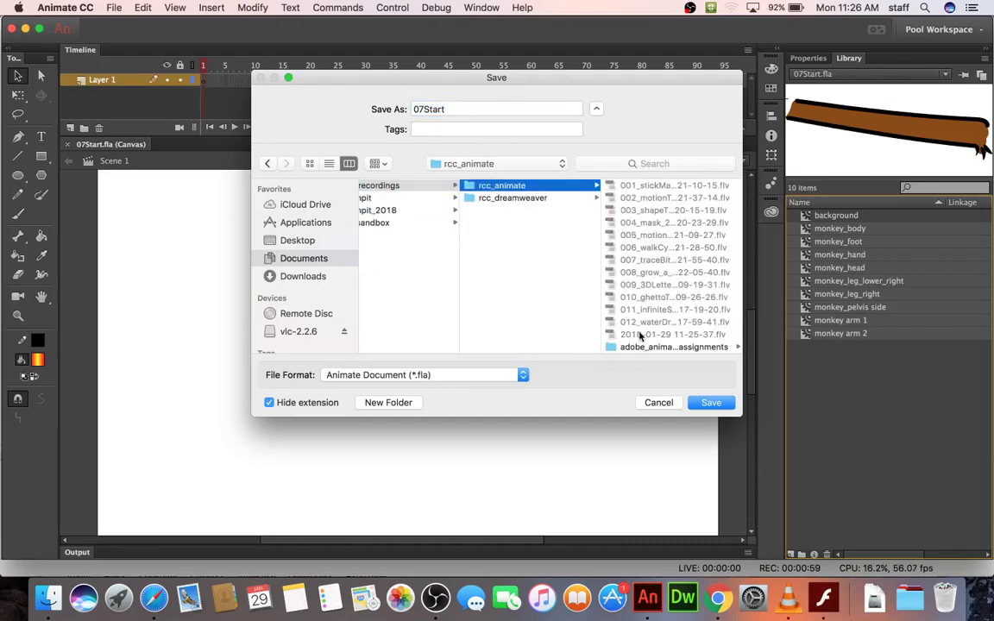
left_click(656, 347)
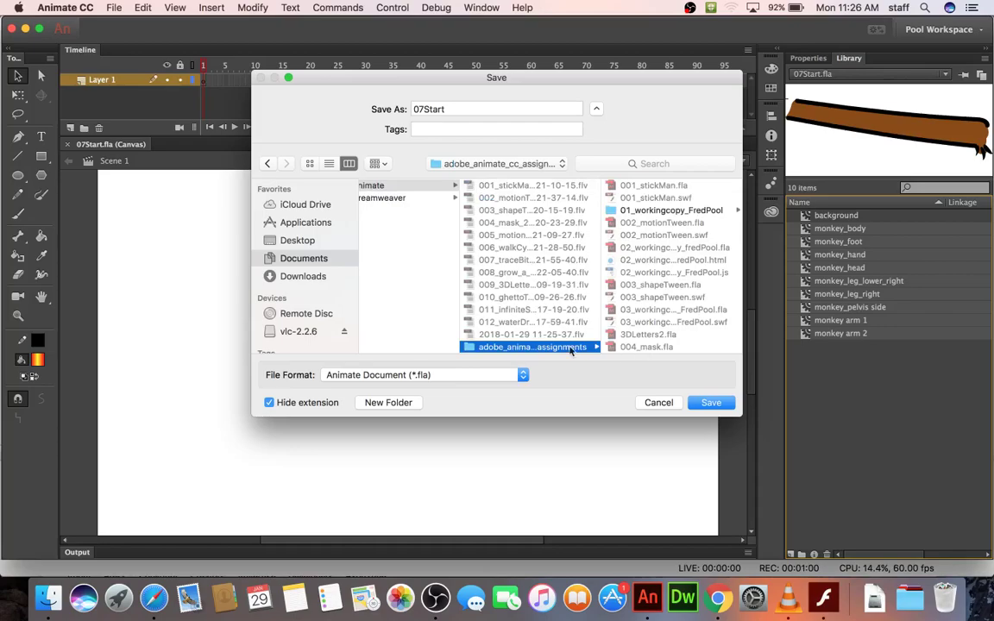
- Rename the file with '_workingcopy' and a _2 suffix, avoiding overwrite, and save it
left_click(481, 109)
key("BackSpace")
key("BackSpace")
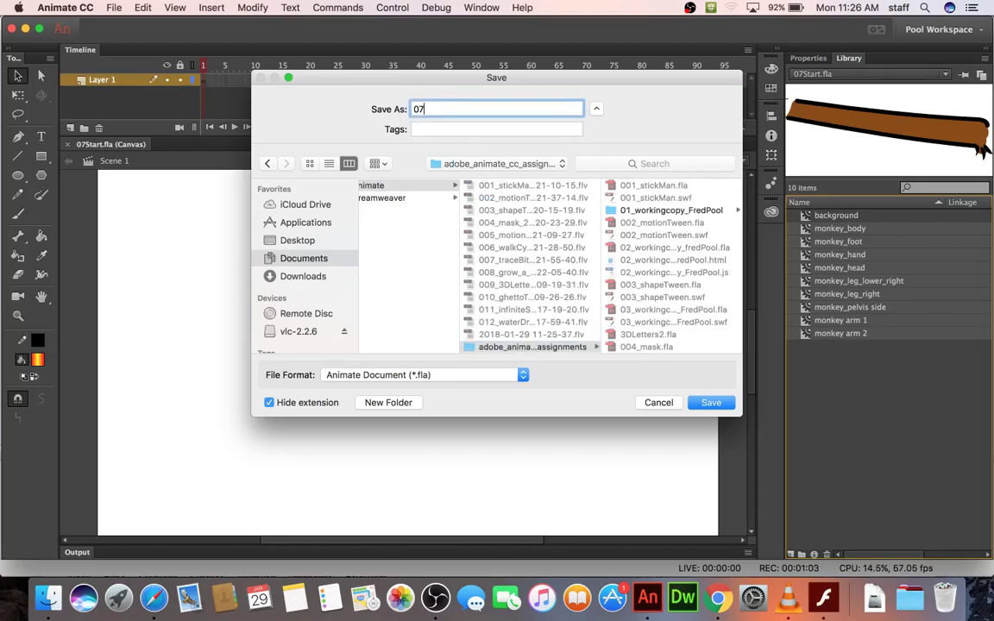
type("_workingcopy_FredPool")
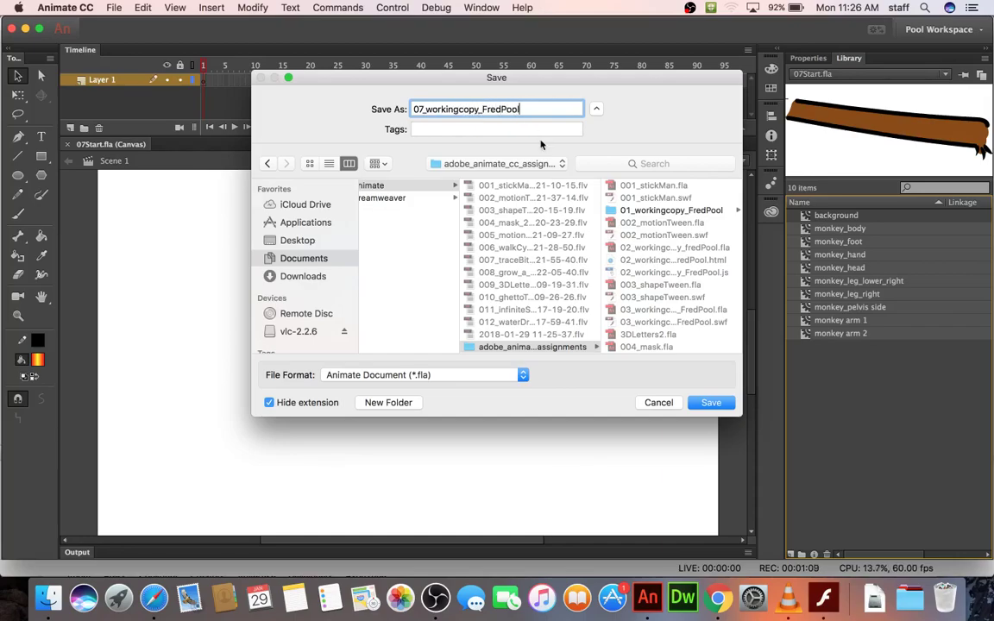
key("Return")
key("Escape")
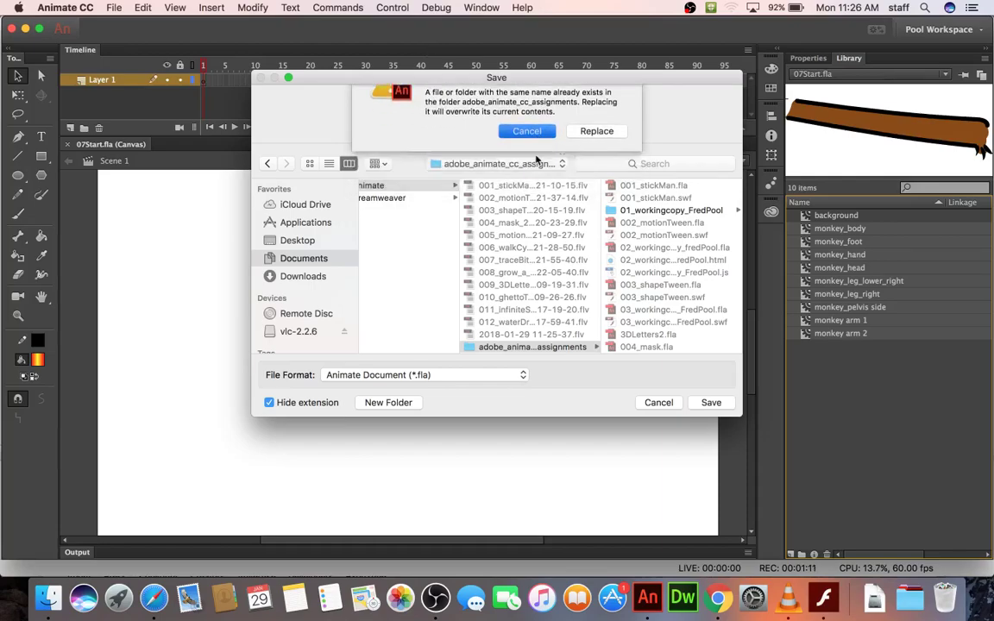
left_click(530, 110)
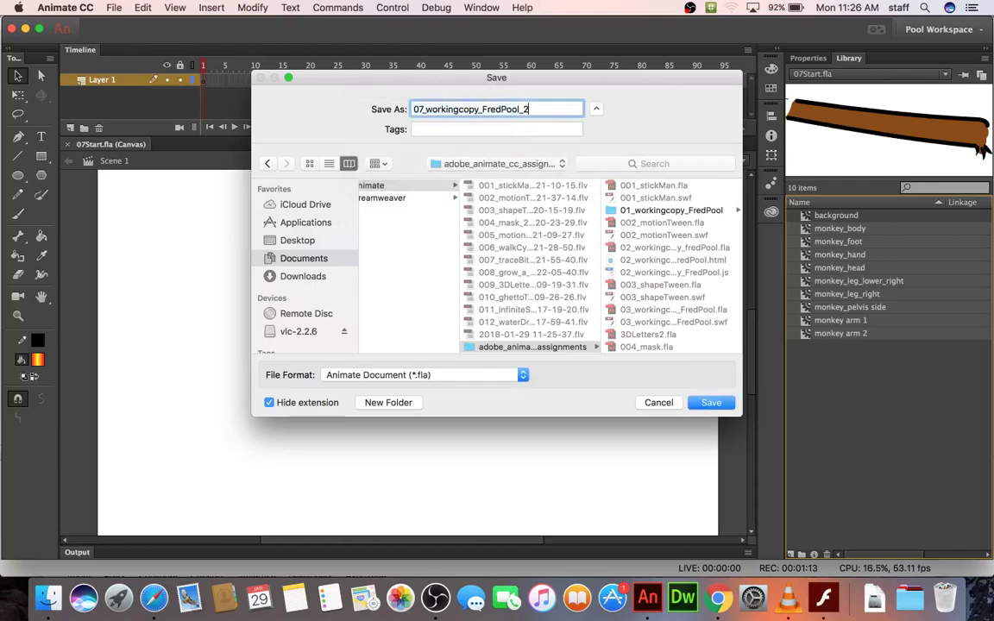
key("Return")
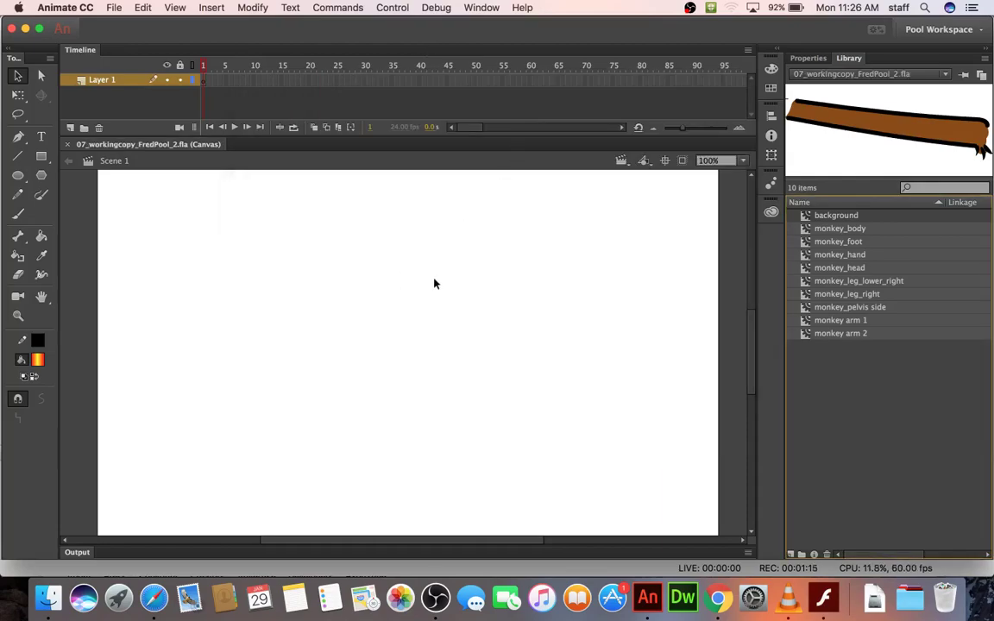
- Place the monkey head on the stage and position the body and pelvis
left_click_drag(850, 274, 380, 308)
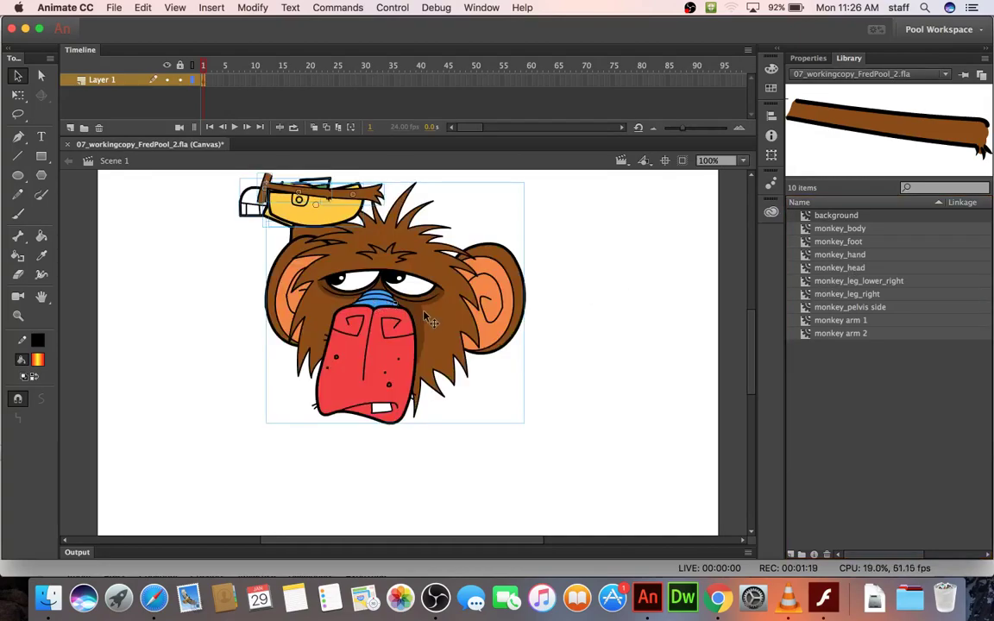
scroll(429, 319, "down", 3)
left_click(221, 311)
left_click_drag(335, 289, 461, 250)
left_click(339, 355)
left_click_drag(337, 297, 406, 398)
left_click_drag(369, 295, 426, 477)
left_click_drag(298, 233, 381, 497)
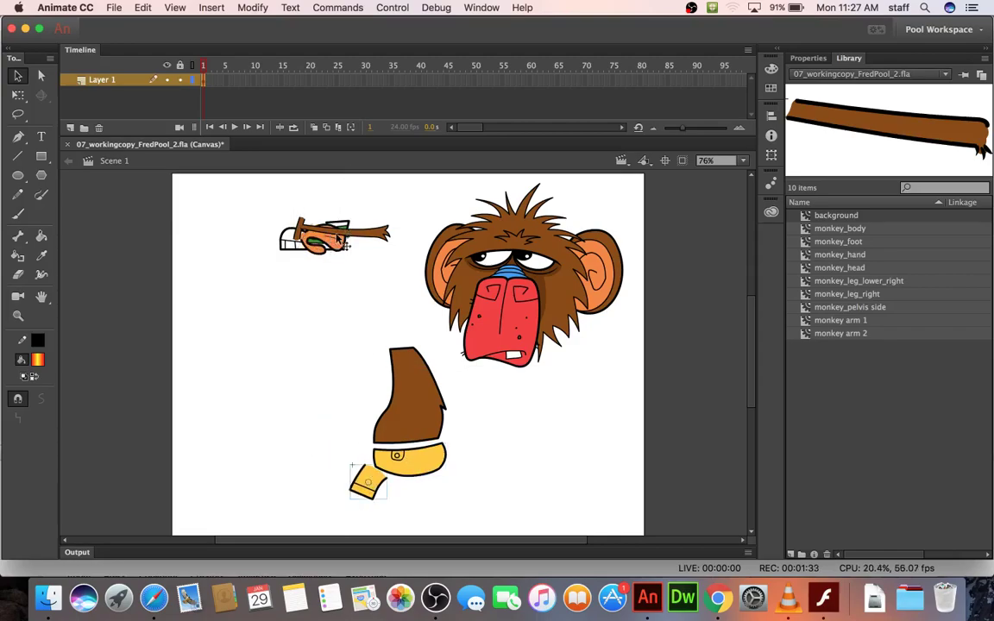
- Lay out the two arm pieces, hand, green shoe and lower leg on the stage
left_click_drag(347, 246, 504, 406)
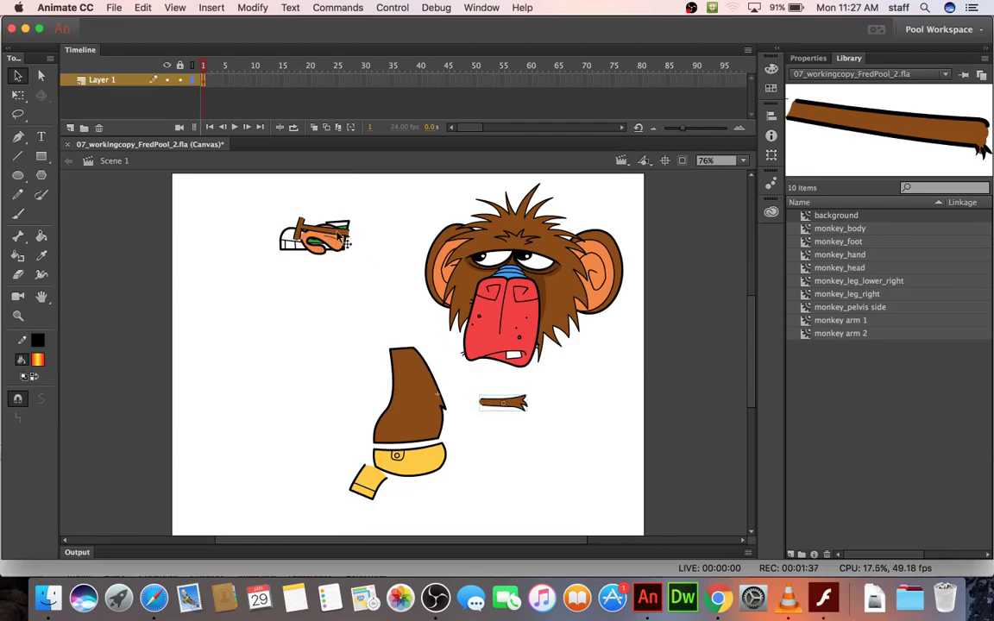
left_click_drag(345, 241, 569, 417)
left_click_drag(316, 236, 605, 422)
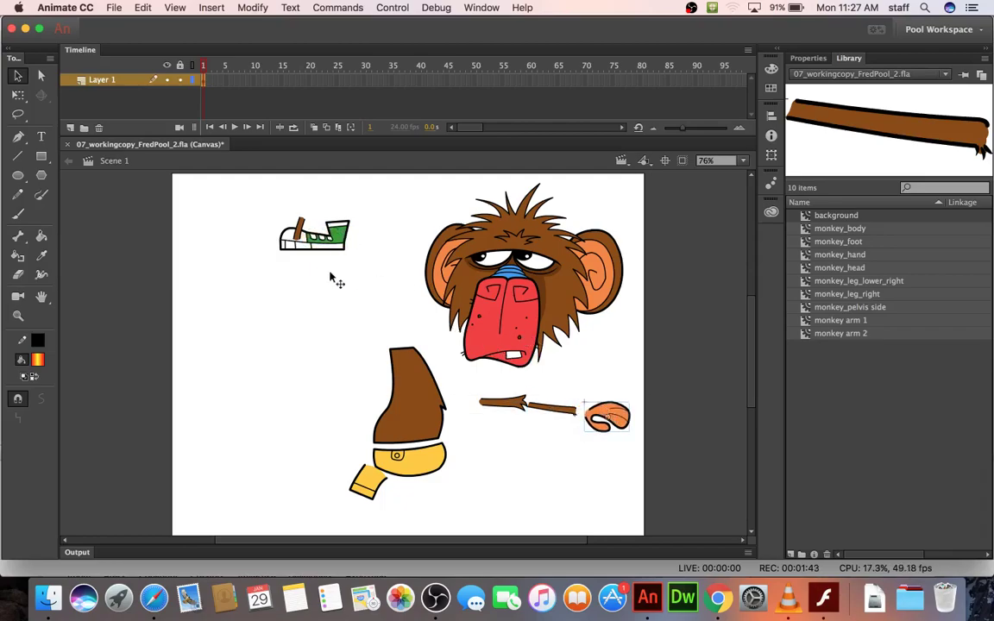
left_click_drag(321, 240, 322, 527)
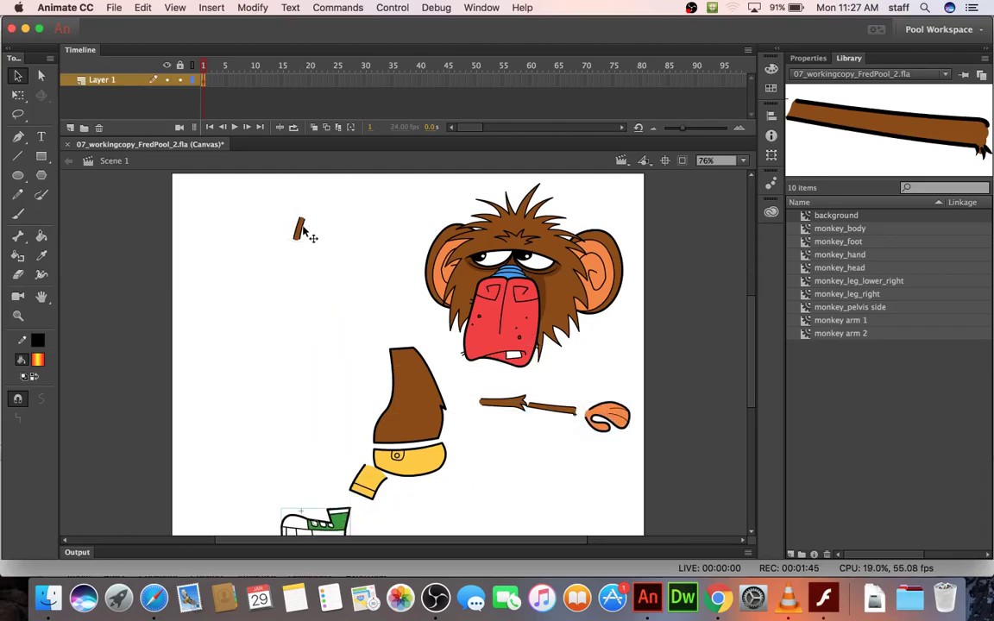
left_click_drag(304, 232, 373, 516)
left_click(333, 518)
- Stack head, body and pelvis, attach the arm at the shoulder, and Alt-drag a copy to the other side
left_click_drag(508, 321, 395, 285)
left_click_drag(413, 389, 413, 389)
left_click_drag(413, 467, 412, 461)
left_click(505, 409)
left_click_drag(504, 408, 467, 367)
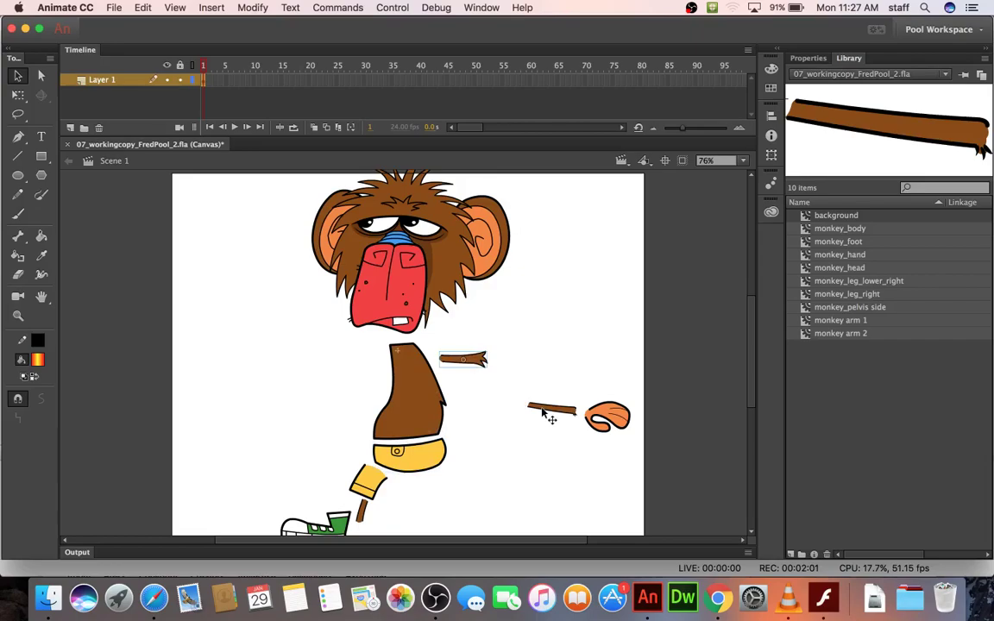
left_click_drag(548, 413, 519, 366)
left_click_drag(604, 419, 576, 369)
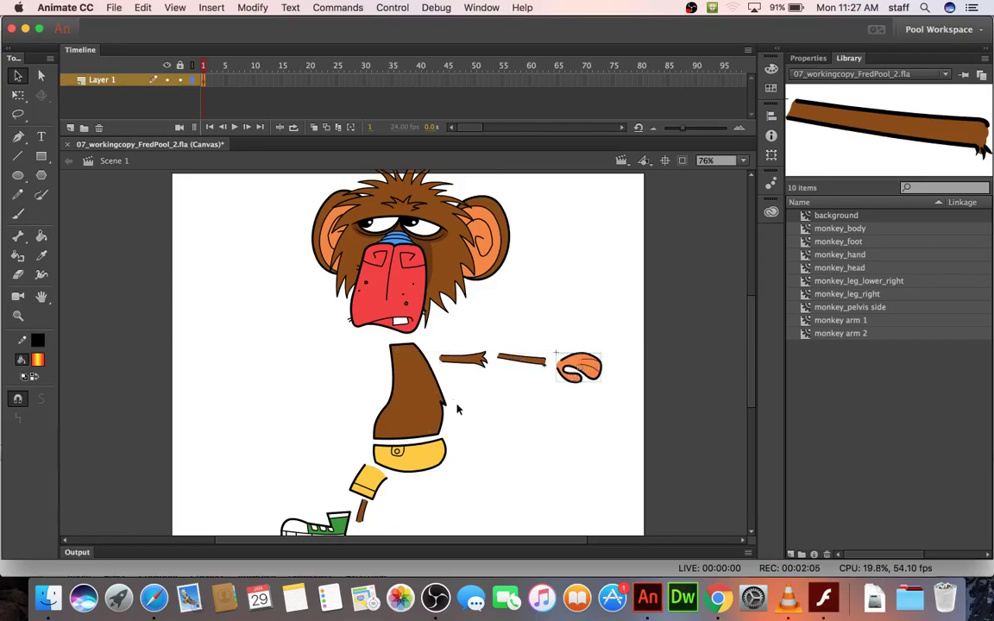
left_click_drag(464, 337, 594, 386)
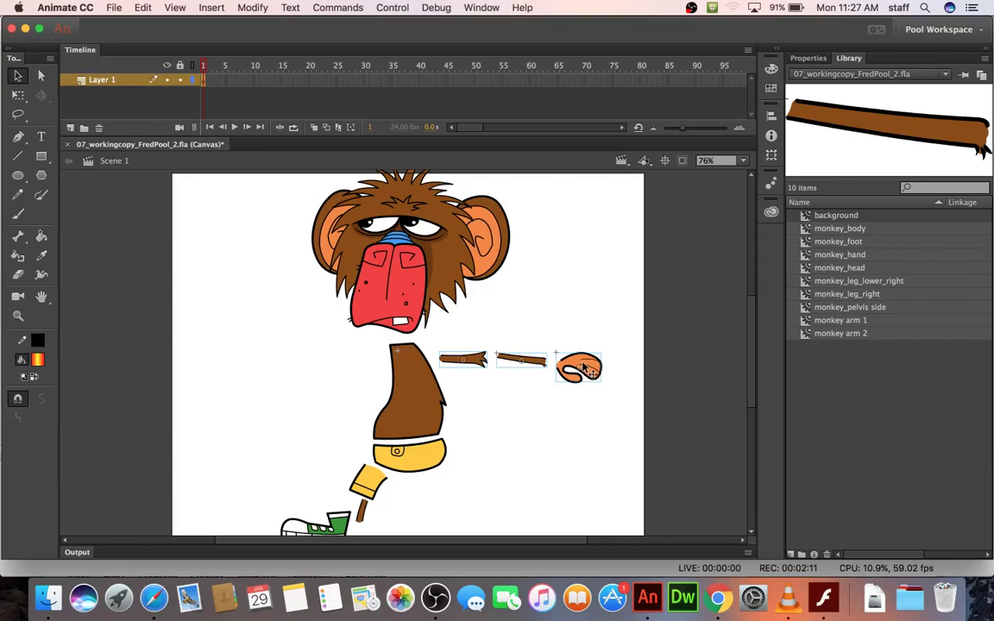
left_click_drag(587, 374, 337, 368)
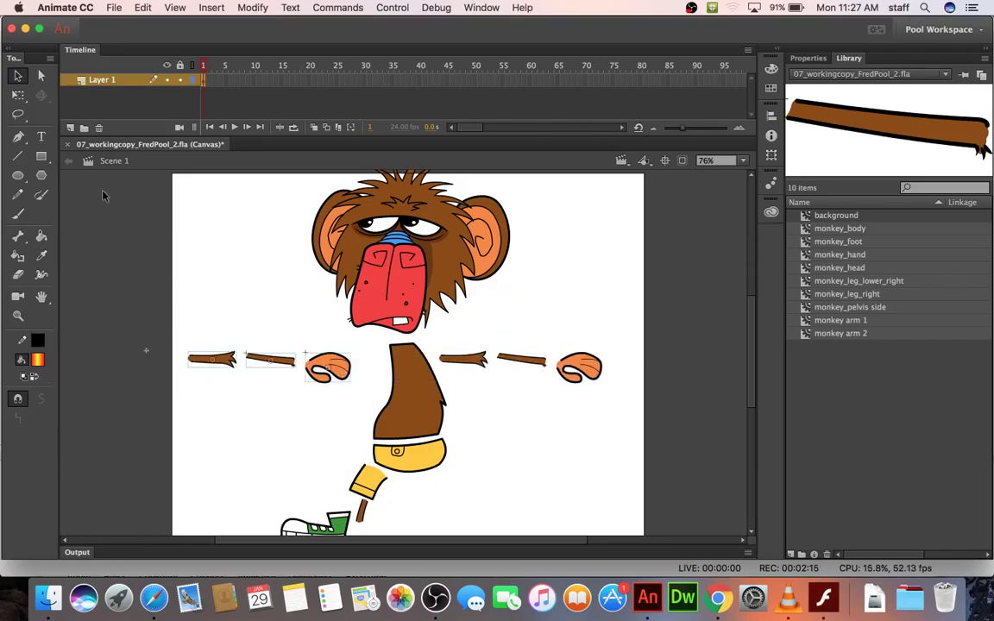
- Rotate the left arm pieces 180° with Free Transform so the hand points outward
left_click(19, 95)
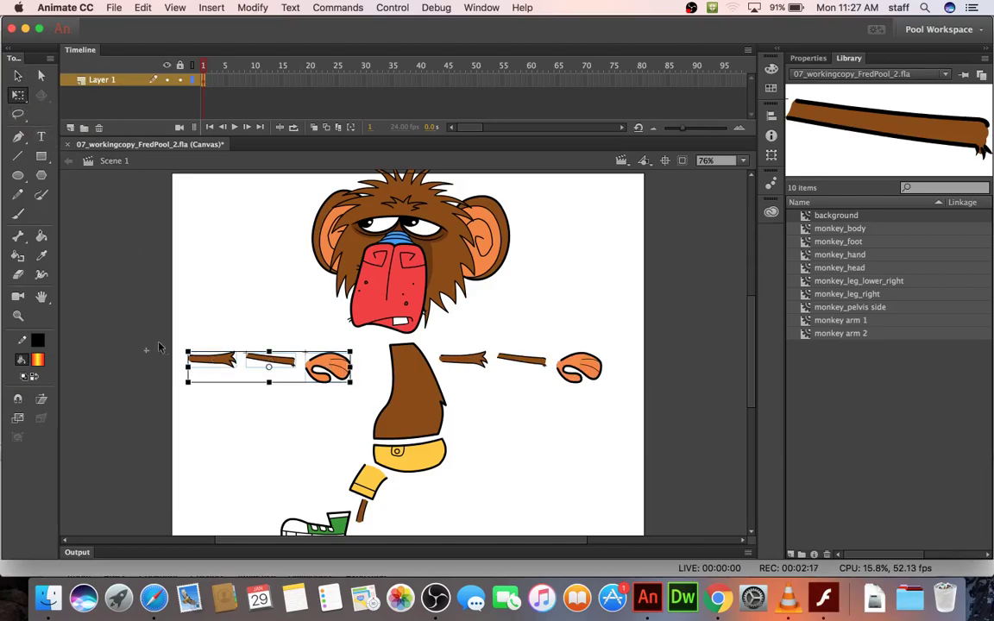
left_click_drag(184, 348, 345, 371)
scroll(338, 440, "down", 5)
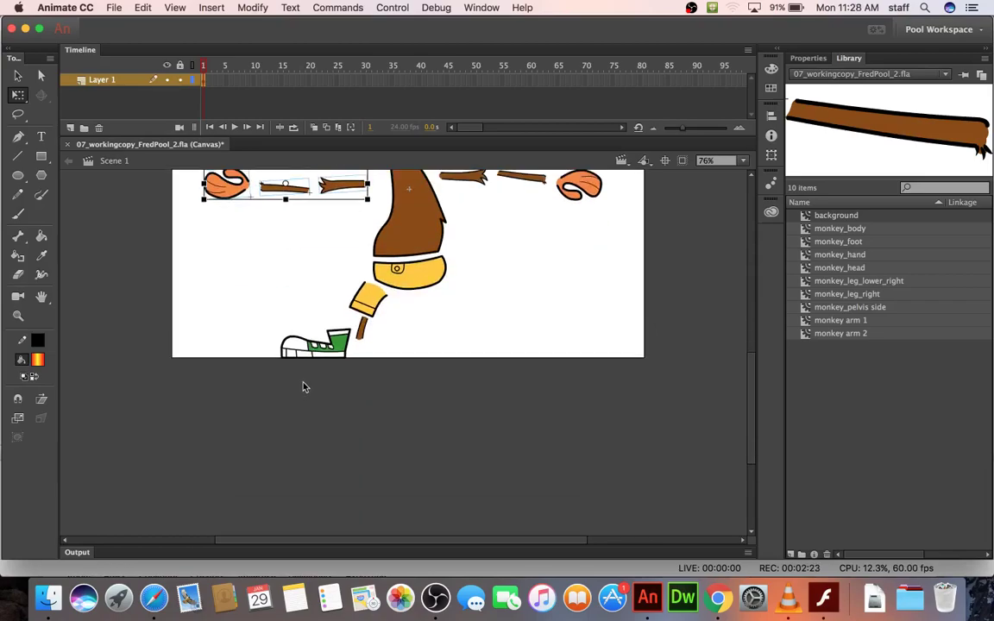
- Duplicate the leg and shoe with Alt-drag and position the copy as the second leg
left_click(344, 365)
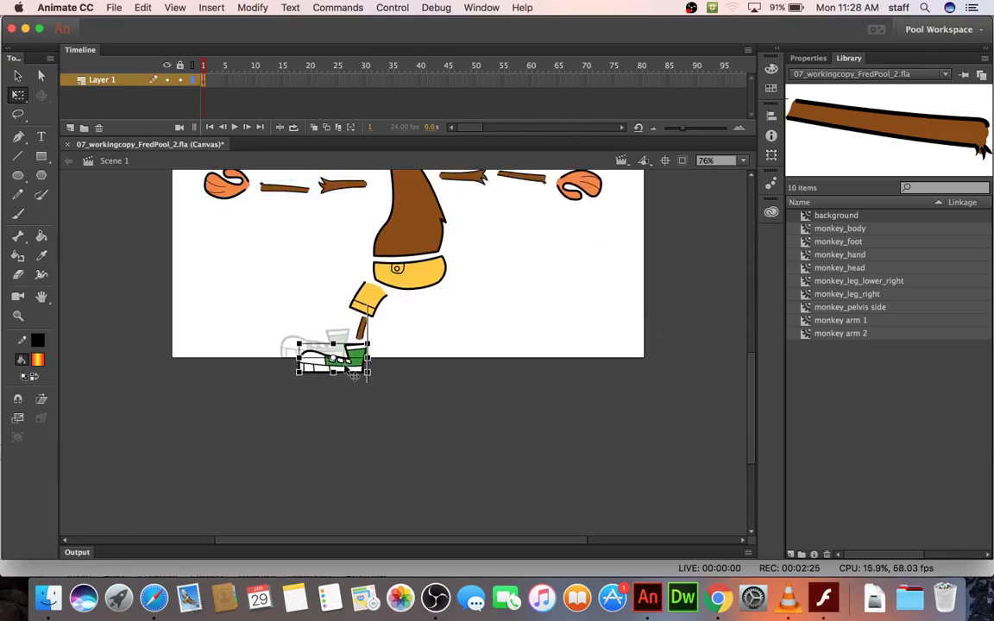
left_click_drag(345, 366, 355, 375)
left_click(342, 319, "shift")
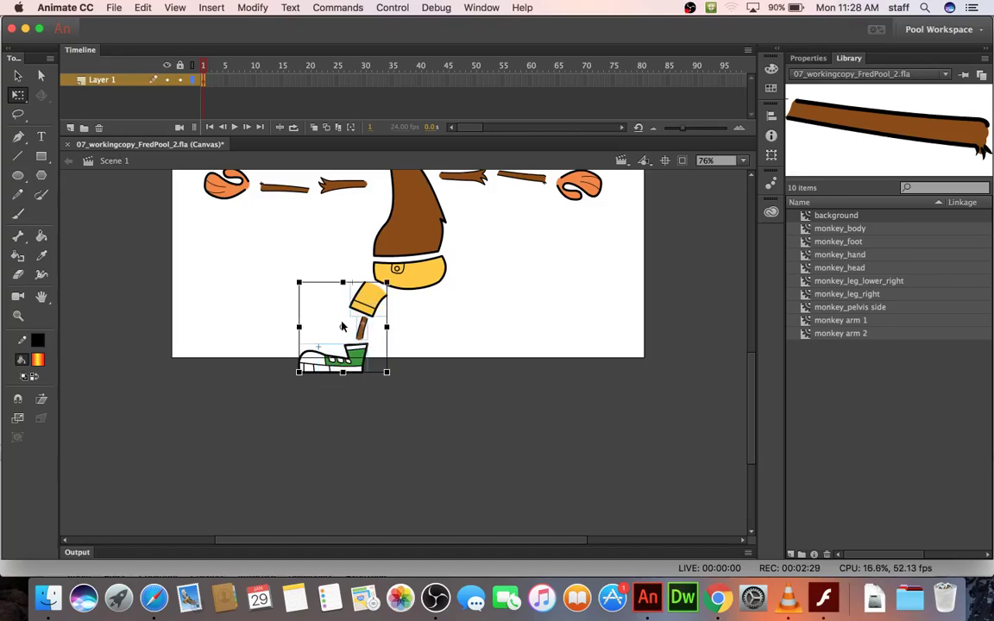
left_click_drag(342, 327, 487, 344, "alt")
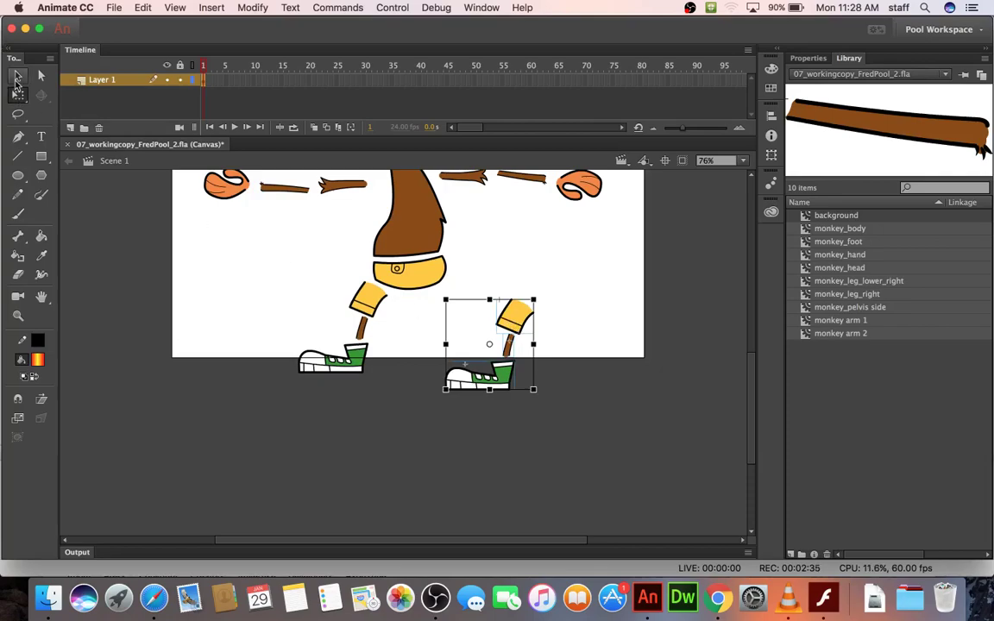
left_click(17, 78)
left_click_drag(524, 323, 385, 312)
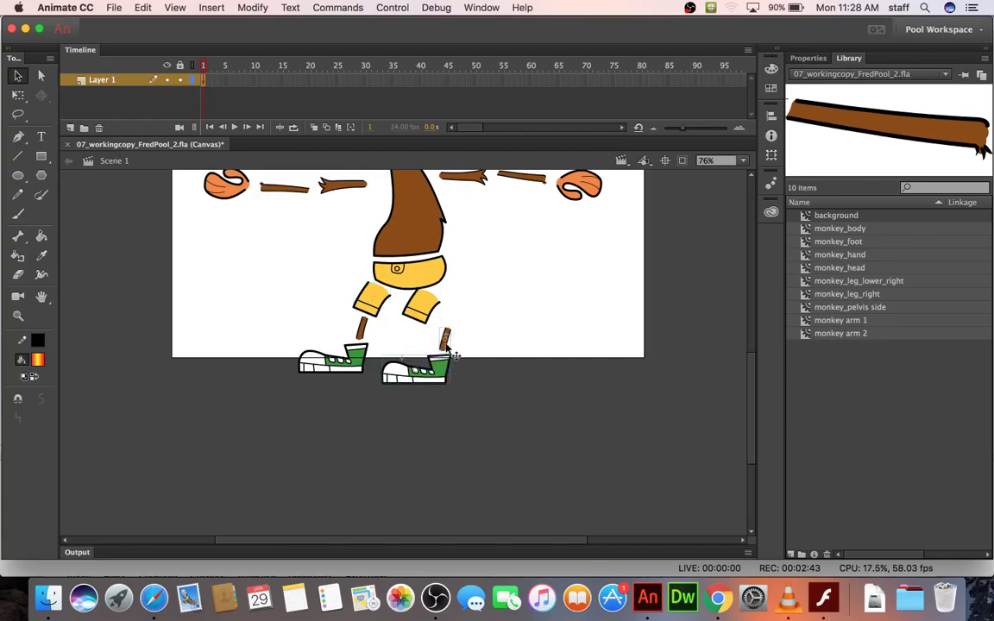
left_click_drag(449, 354, 421, 347)
- Review the assembled figure, checking the left hand and arm segments
scroll(510, 315, "down", 1)
scroll(510, 315, "up", 5)
scroll(483, 314, "right", 2)
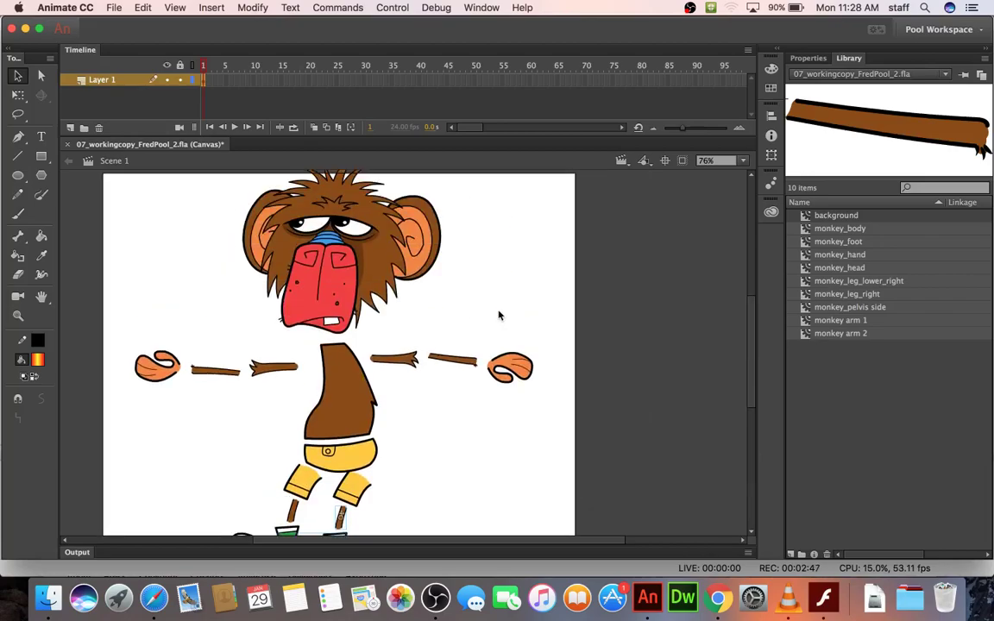
scroll(461, 310, "left", 2)
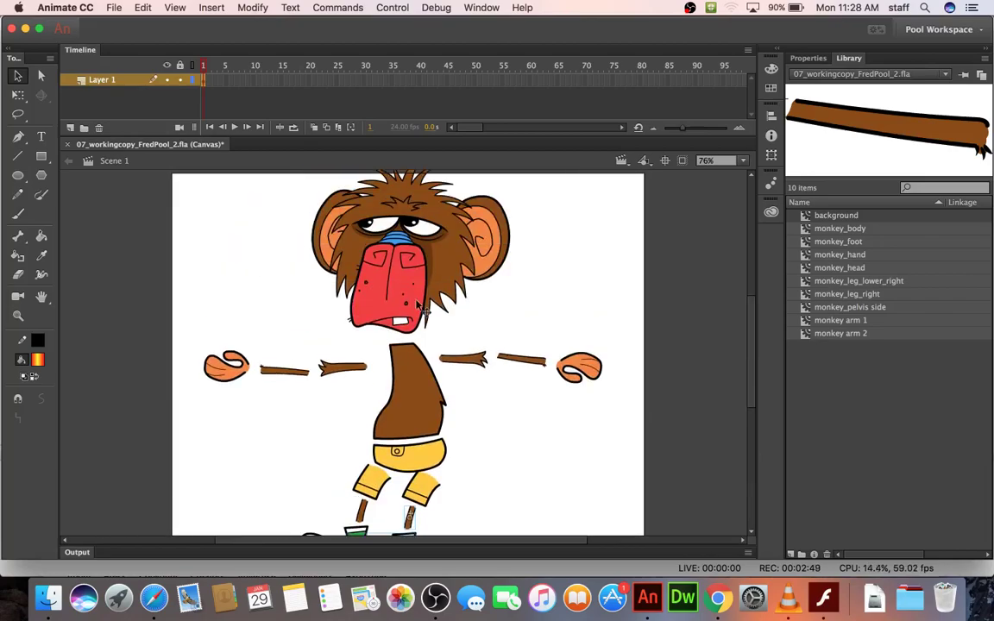
scroll(423, 309, "down", 1)
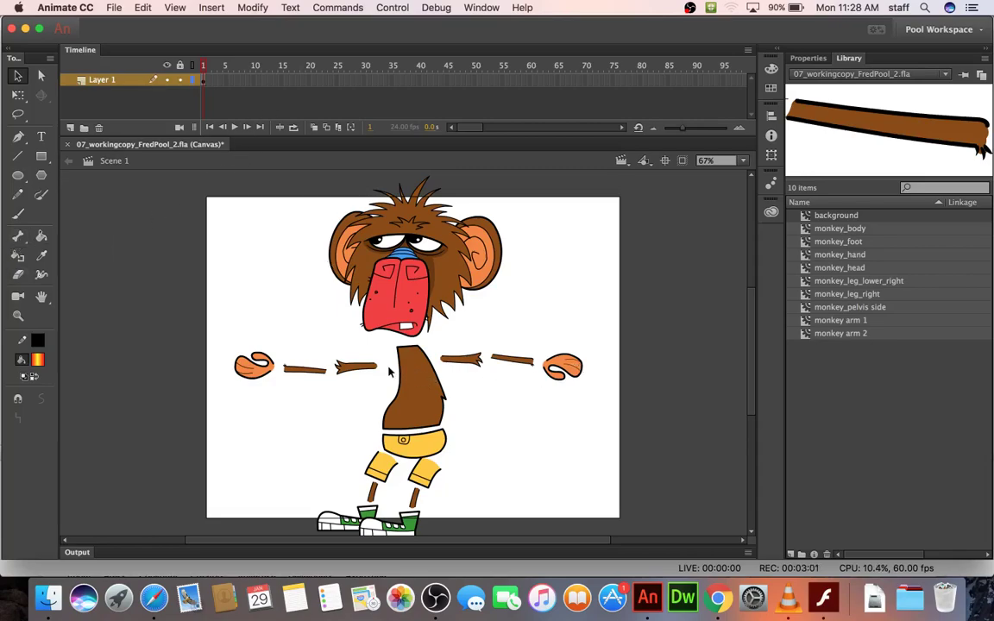
left_click_drag(249, 343, 383, 376)
left_click(304, 329)
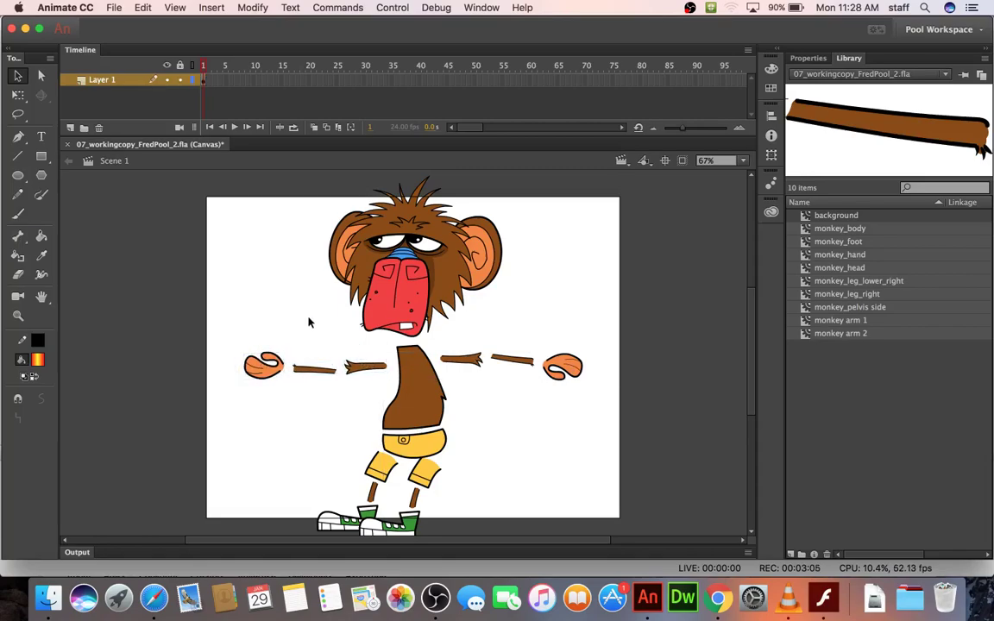
scroll(138, 302, "down", 2)
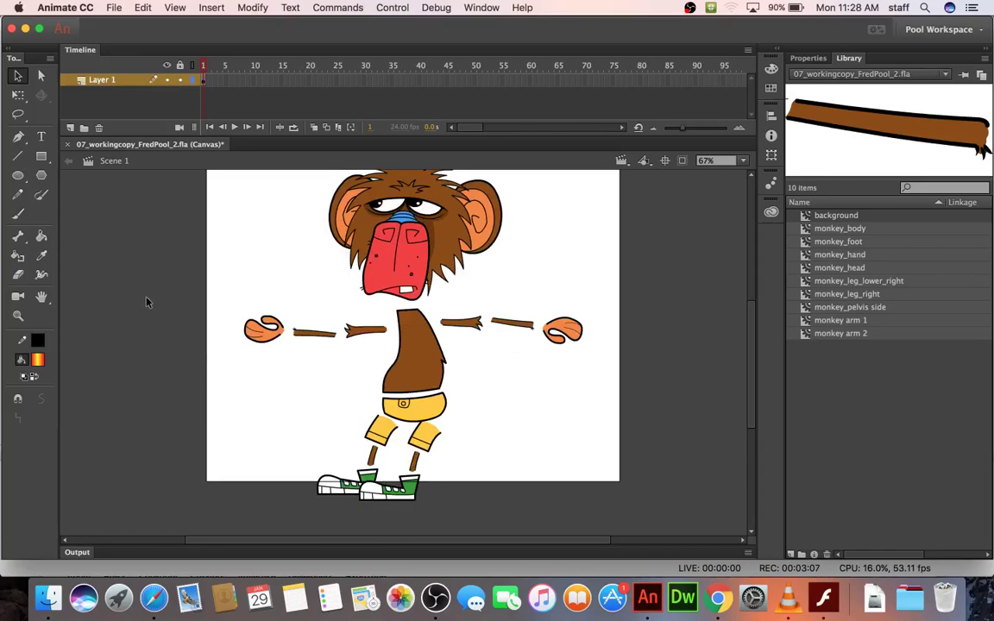
- With the Bone tool, draw bones from the torso into both upper arms and down to the pelvis
left_click(17, 236)
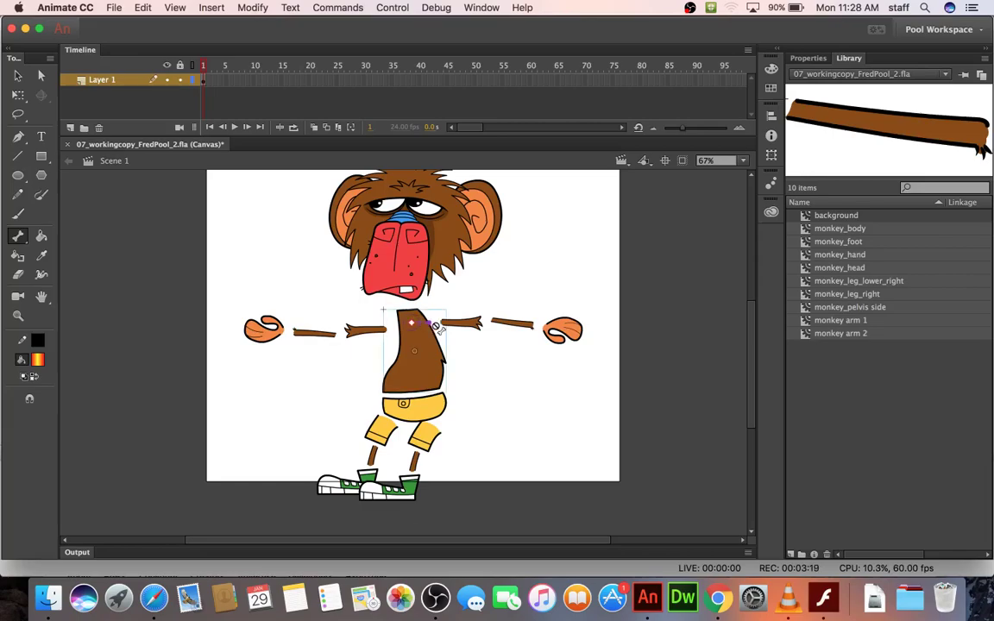
left_click_drag(439, 327, 550, 332)
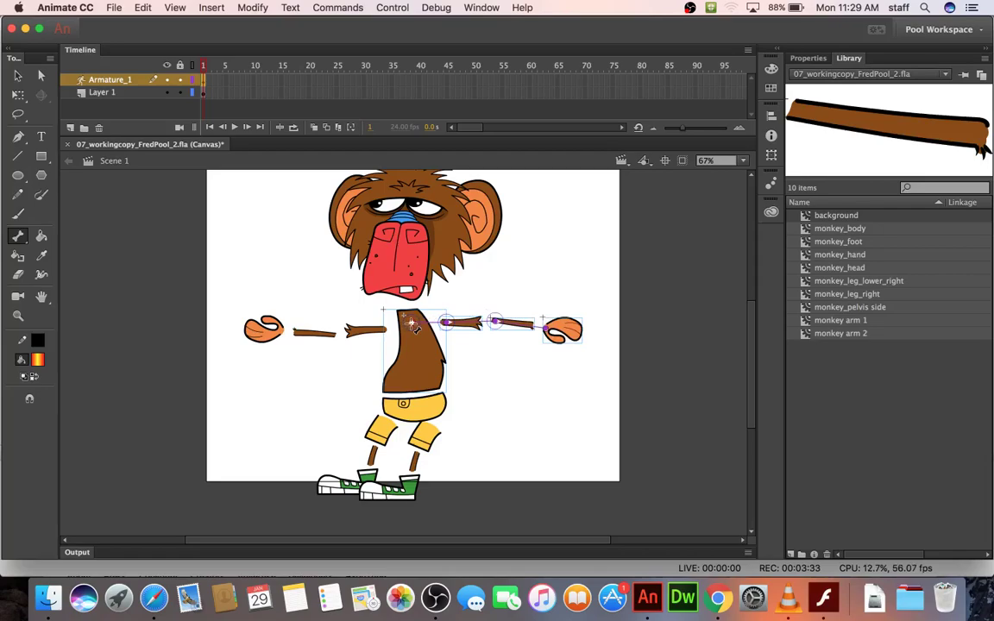
left_click_drag(414, 325, 282, 333)
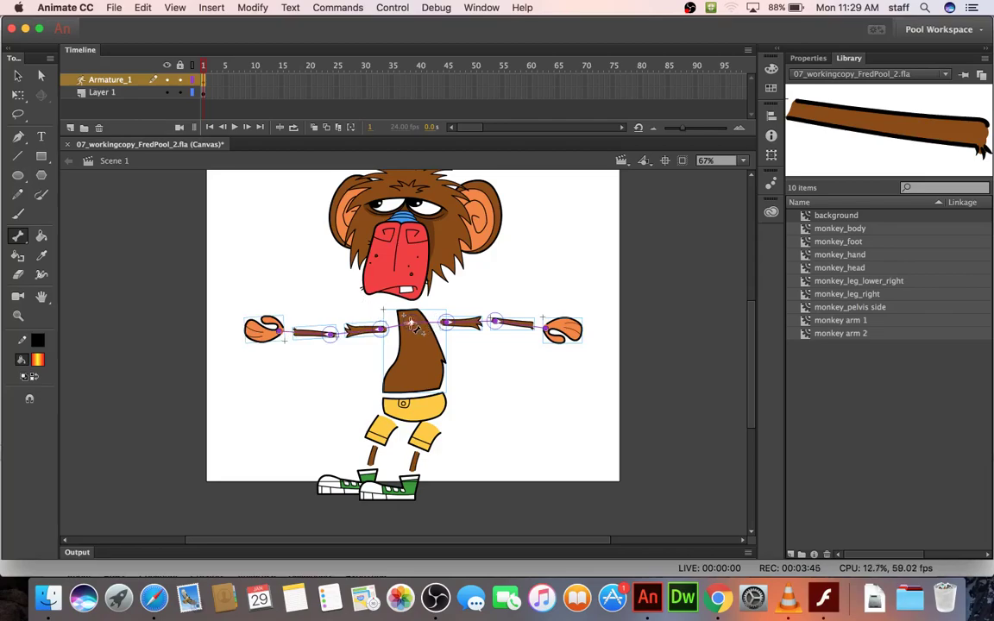
left_click_drag(410, 323, 369, 475)
scroll(369, 449, "left", 4)
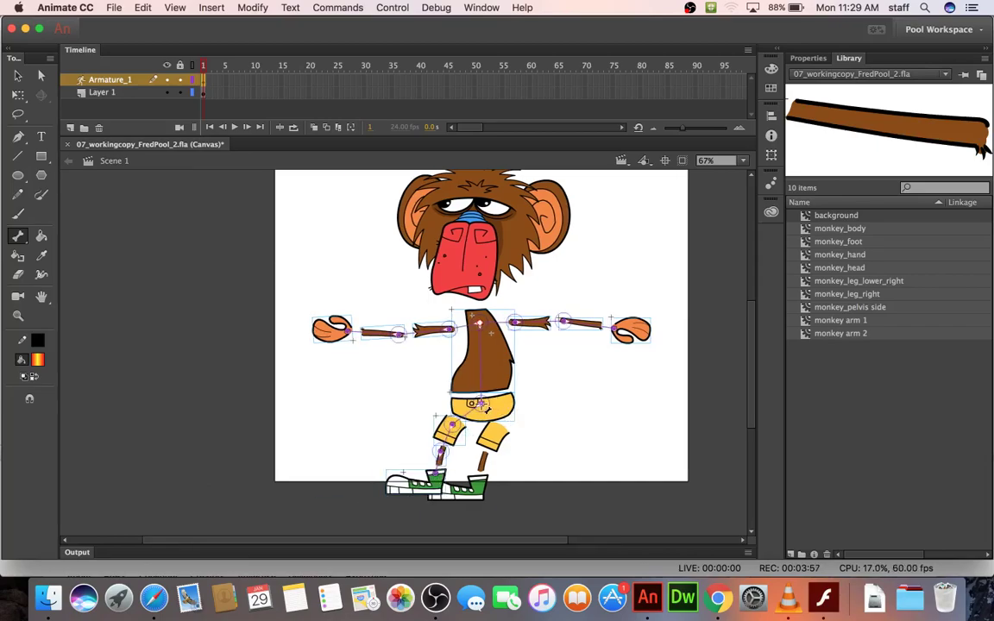
- Add bones from the pelvis into the right thigh and shin, and from the chest up to the head
left_click_drag(483, 405, 495, 428)
left_click_drag(495, 429, 485, 485)
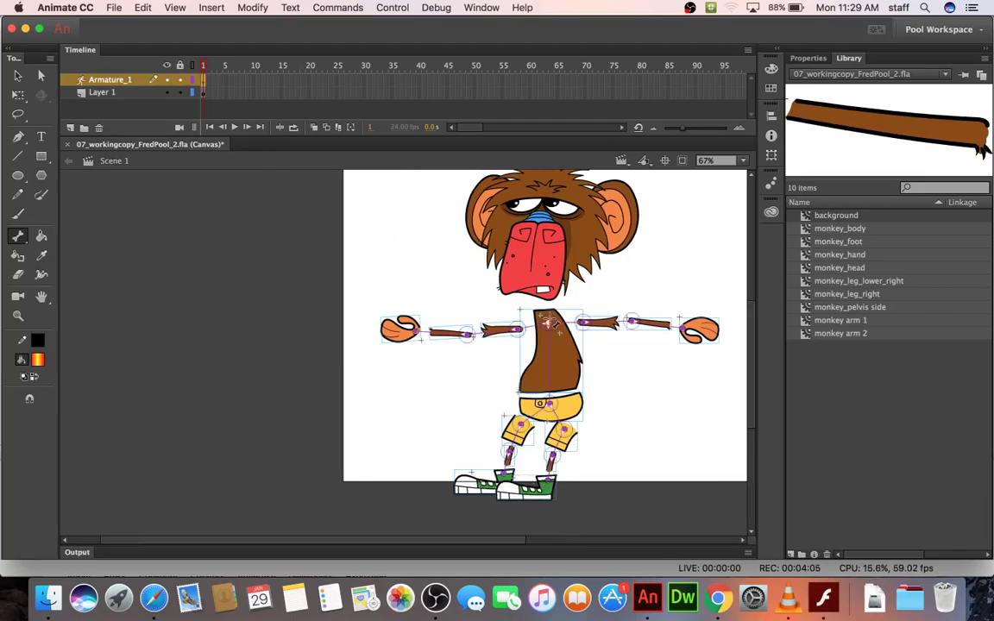
left_click_drag(549, 323, 547, 279)
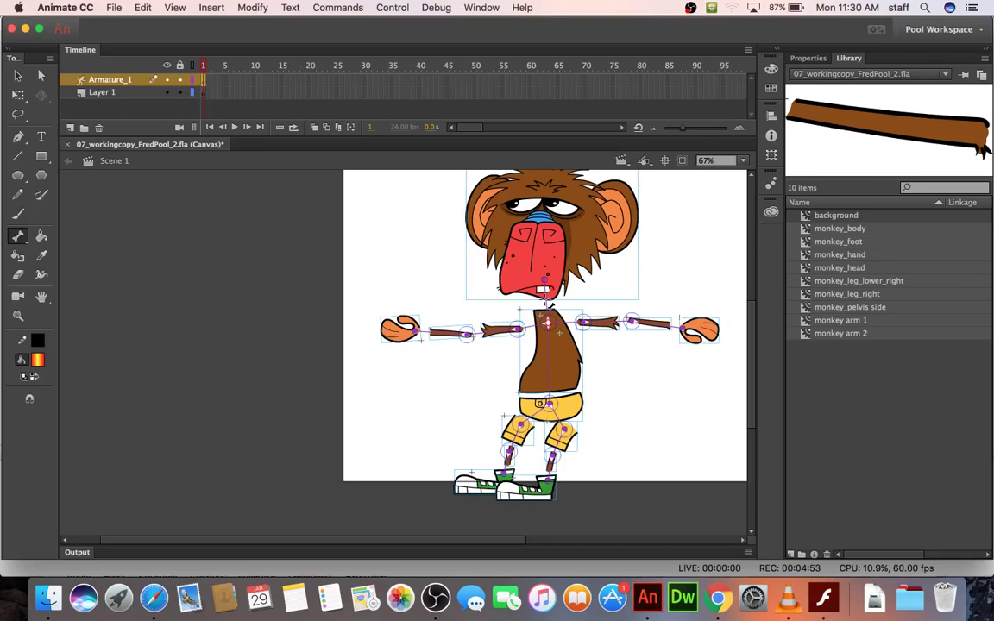
- Zoom in on the arm and hand and shift the rig slightly left
scroll(549, 303, "left", 3)
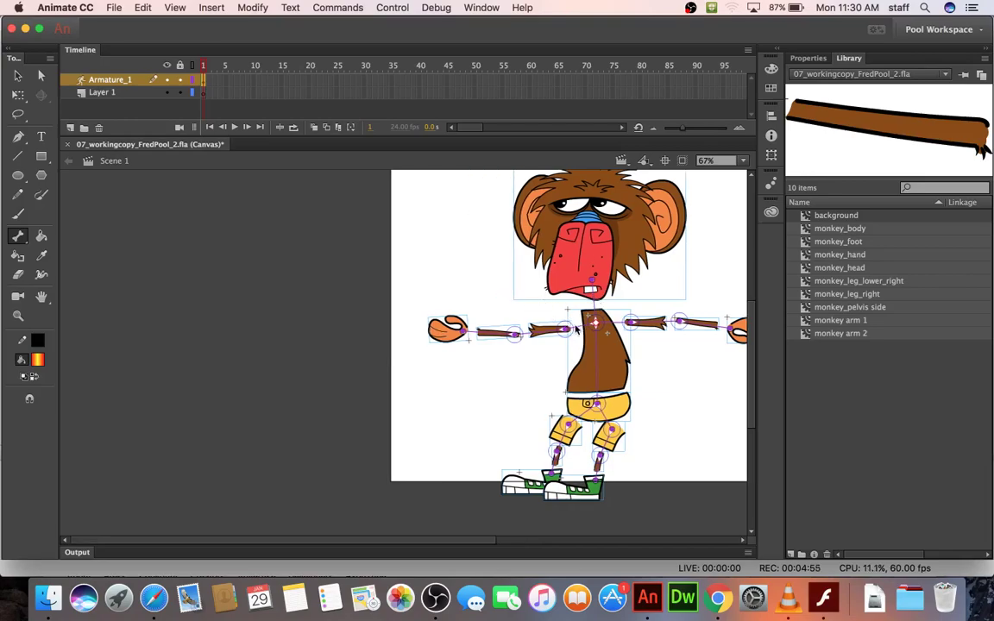
scroll(577, 329, "right", 10)
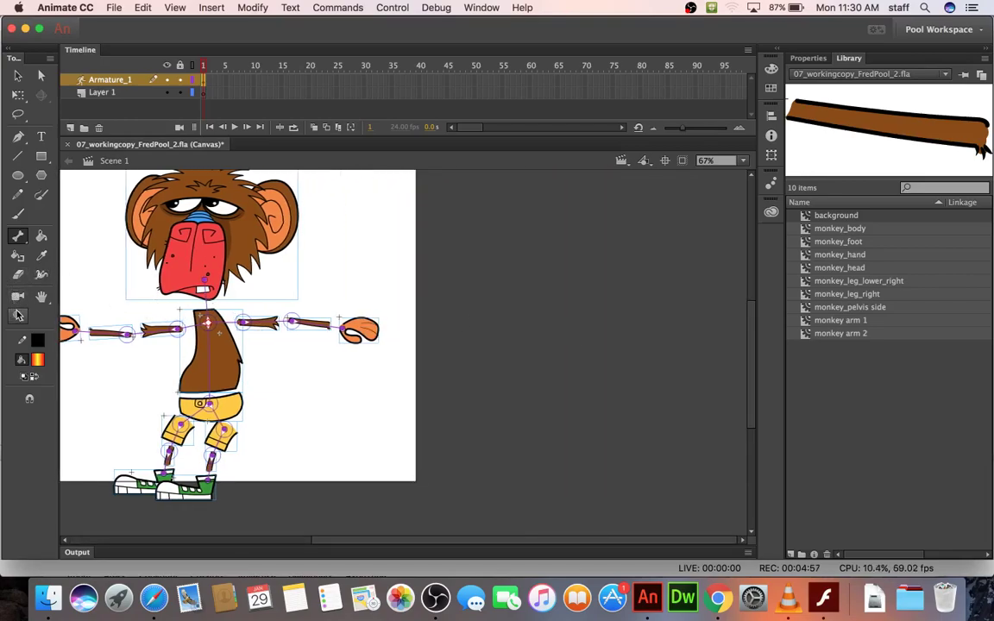
left_click(18, 316)
left_click_drag(415, 404, 199, 276)
left_click(17, 77)
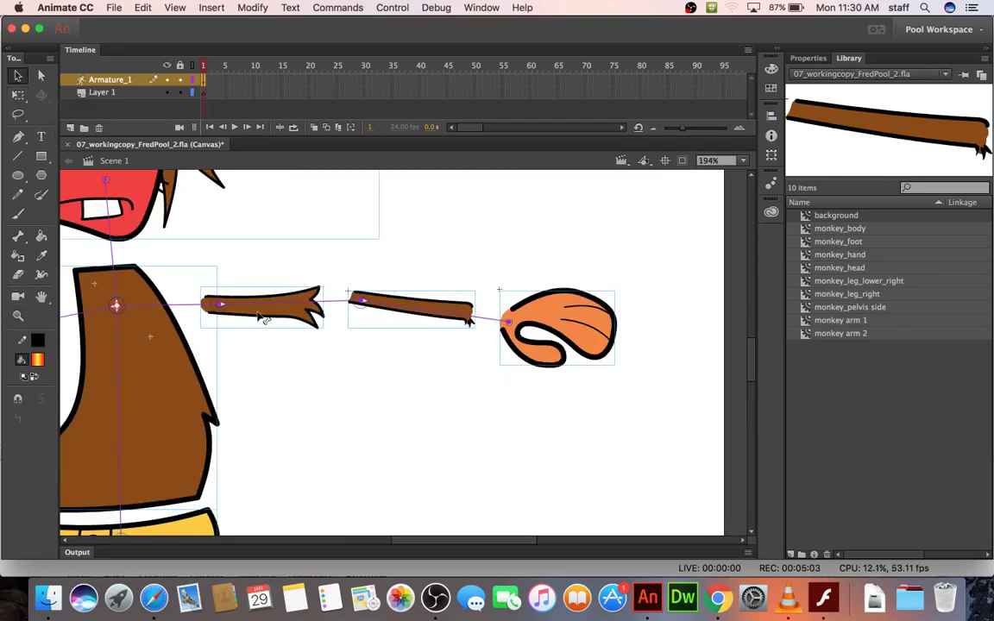
mouse_move(264, 318)
left_mouse_down()
mouse_move(251, 322)
mouse_move(255, 314)
left_mouse_up()
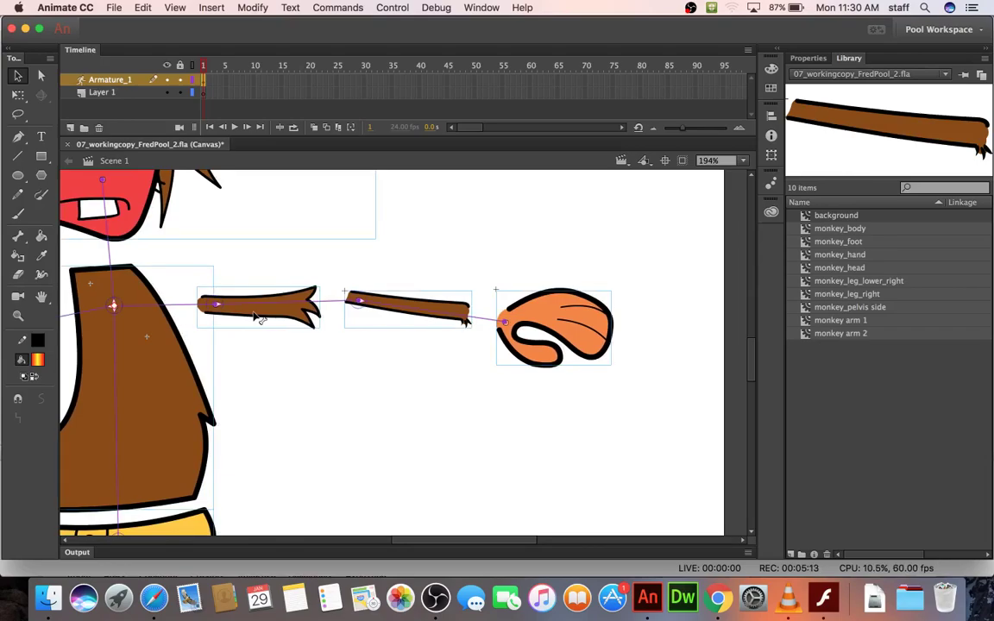
right_click(256, 316)
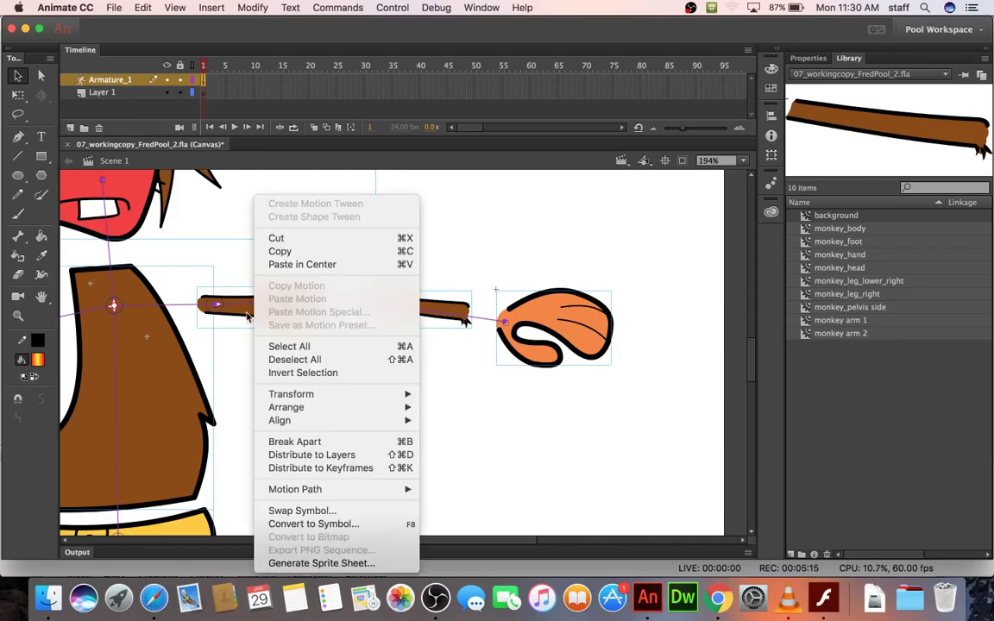
key("Escape")
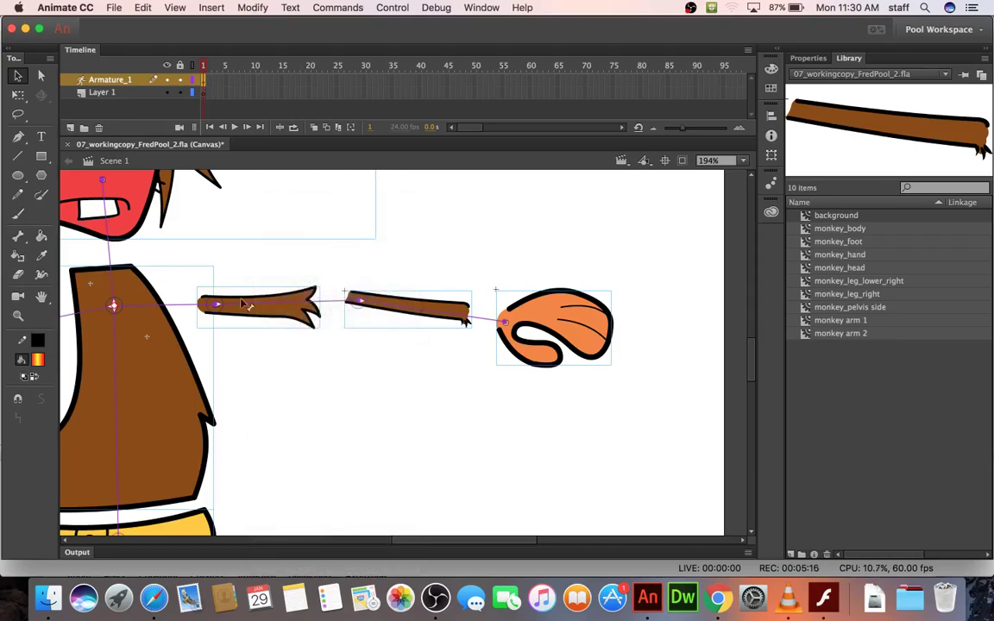
- Slide the upper arm, forearm and hand together against the body
left_click(18, 95)
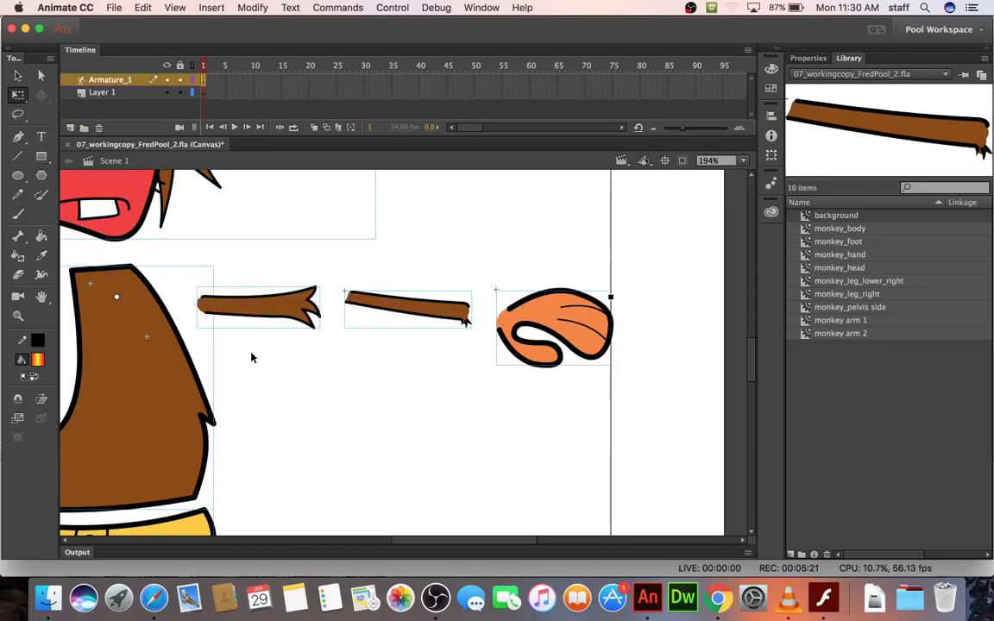
key("v")
left_click(278, 379)
left_click_drag(250, 308, 192, 315)
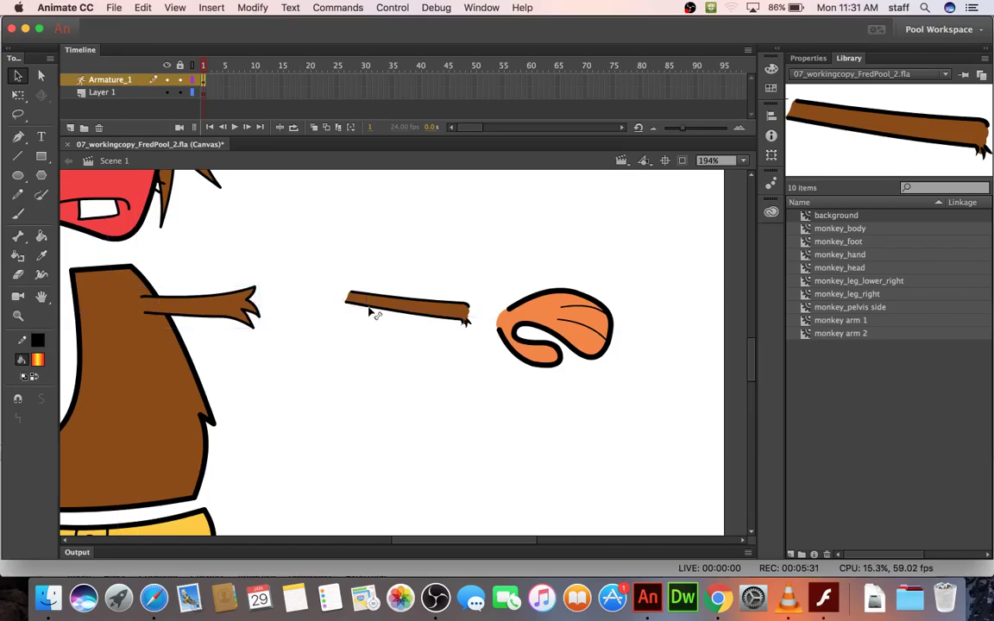
left_click_drag(373, 311, 261, 322)
key("v")
left_click(492, 333)
left_click_drag(497, 333, 355, 335)
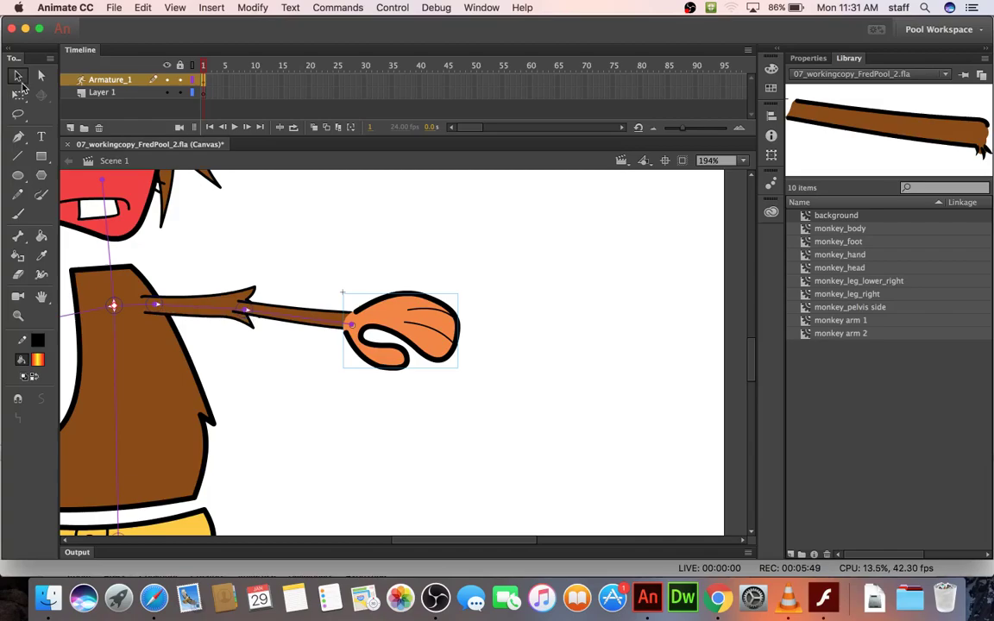
- Send the arm to the back with Arrange > Send to Back, then deselect it
left_click(292, 261)
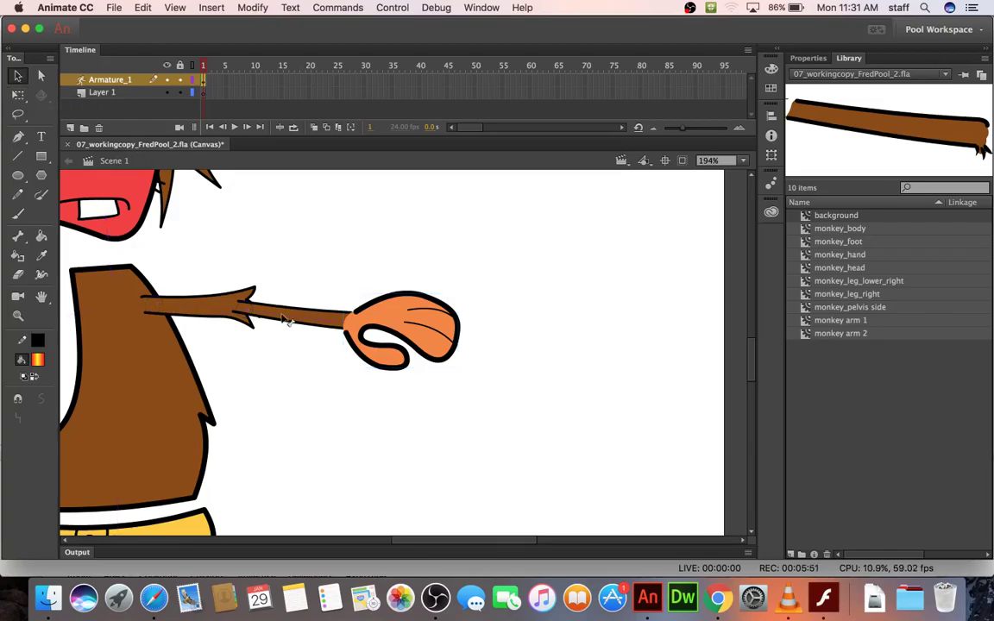
right_click(285, 319)
mouse_move(415, 326)
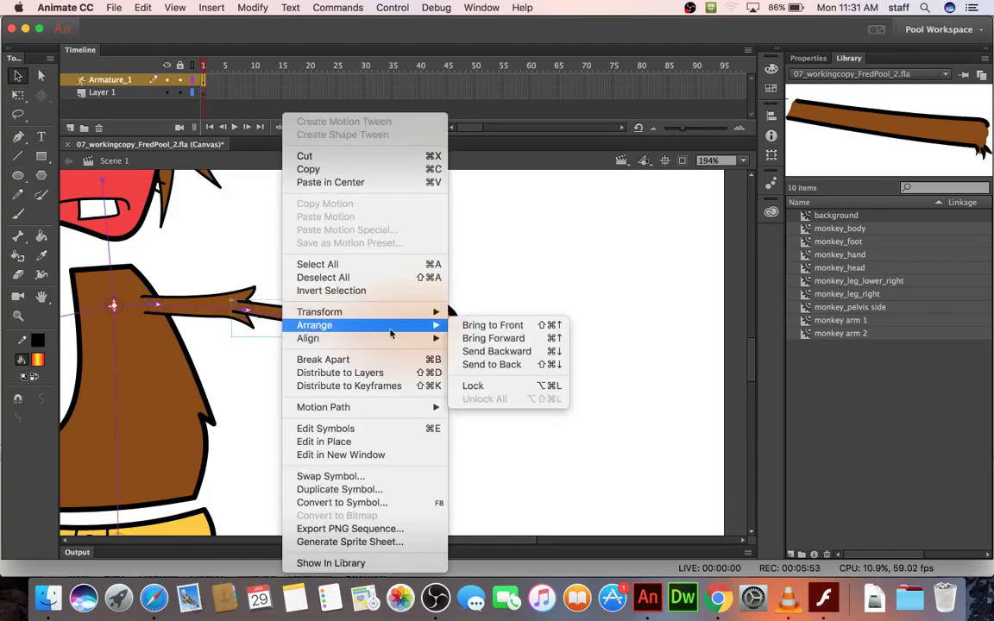
left_click(494, 364)
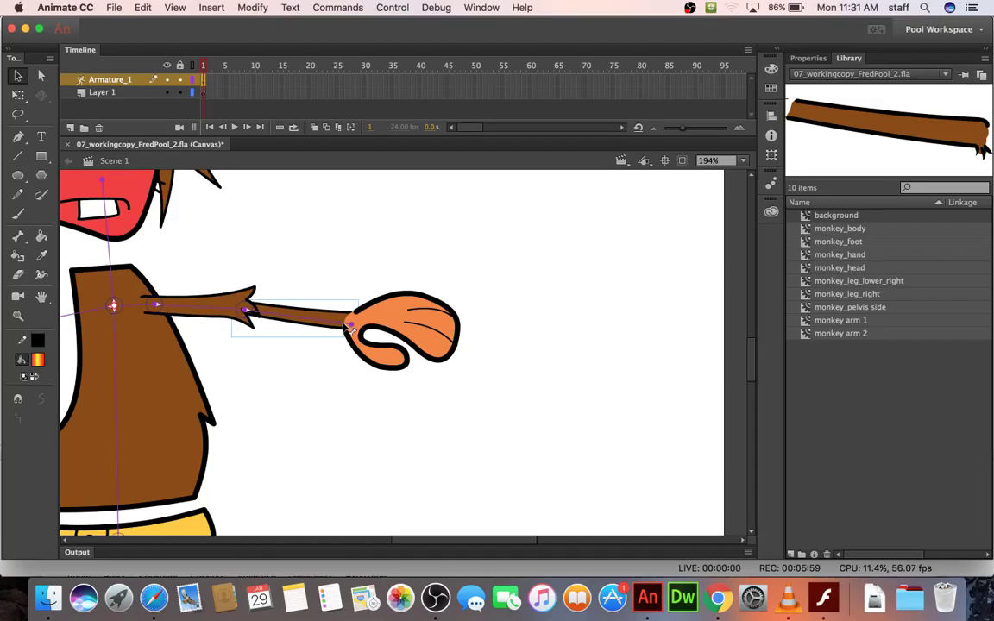
left_click(238, 359)
- Join the second upper arm, forearm and hand end to end next to the body
scroll(233, 357, "left", 10)
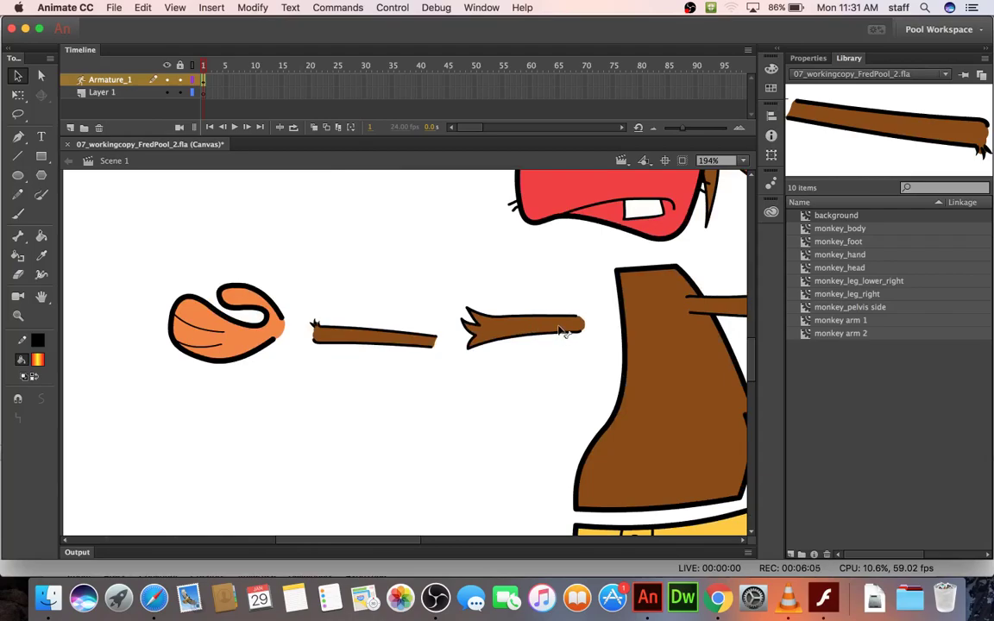
left_click_drag(576, 329, 626, 318)
left_click_drag(435, 349, 546, 326)
left_click_drag(539, 318, 449, 312)
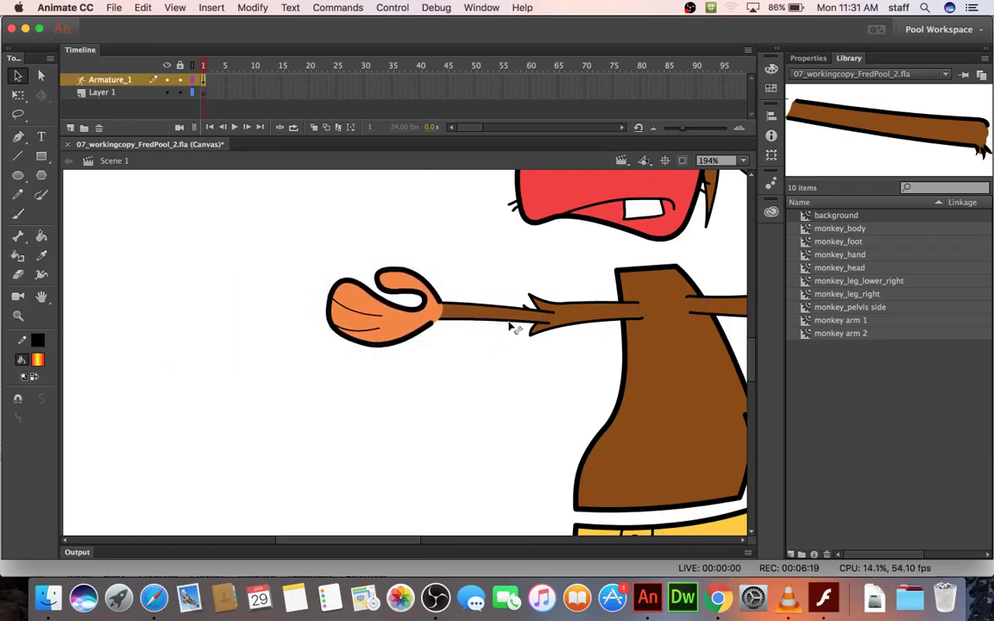
- Send the forearm, upper arm and arm behind the body with Arrange > Send to Back
right_click(509, 323)
mouse_move(538, 325)
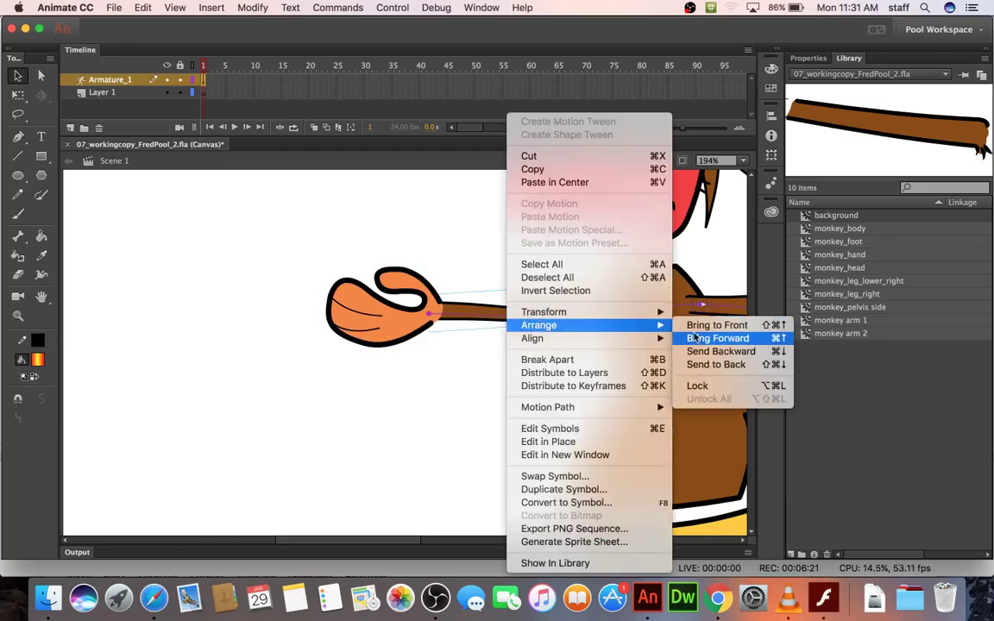
left_click(709, 364)
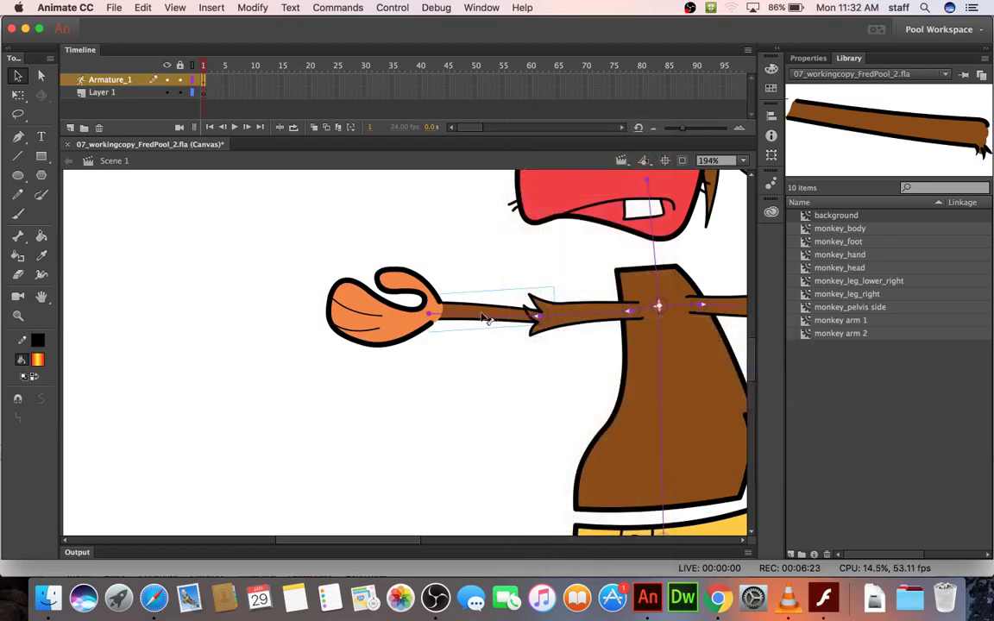
left_click(595, 319)
right_click(592, 318)
mouse_move(725, 325)
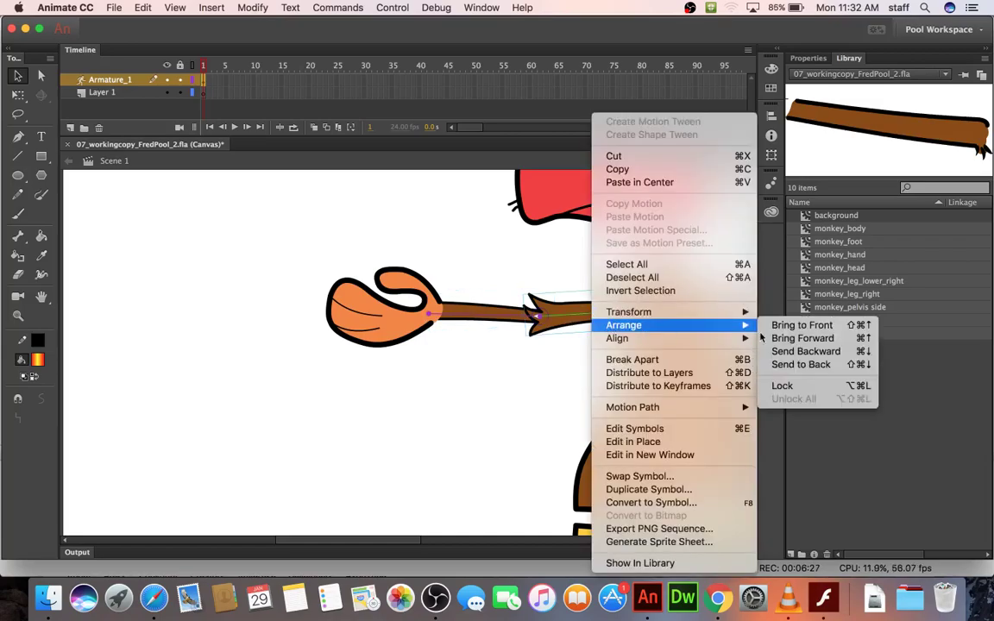
left_click(800, 365)
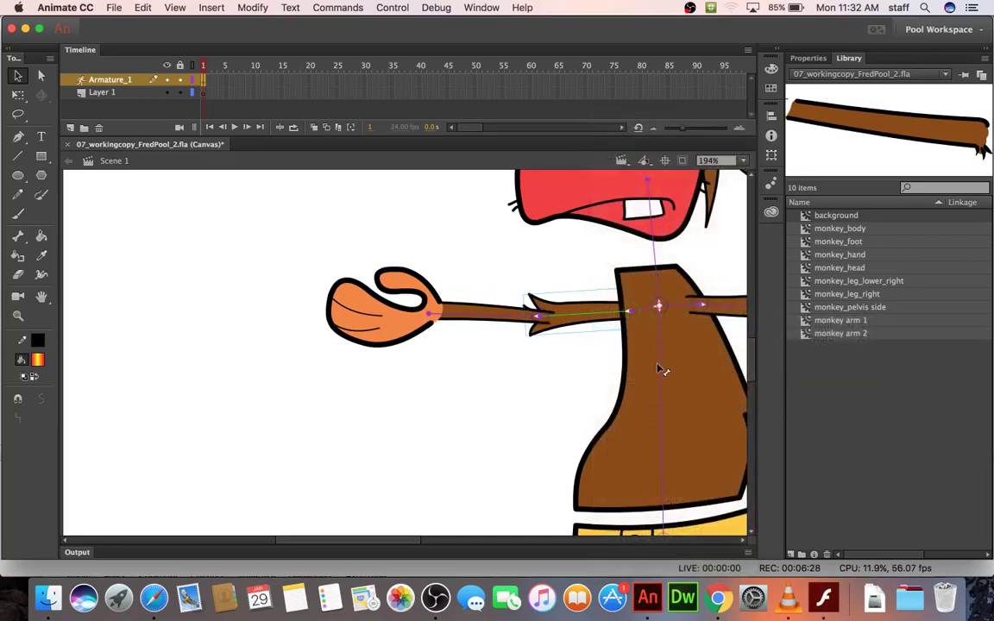
right_click(488, 311)
mouse_move(587, 328)
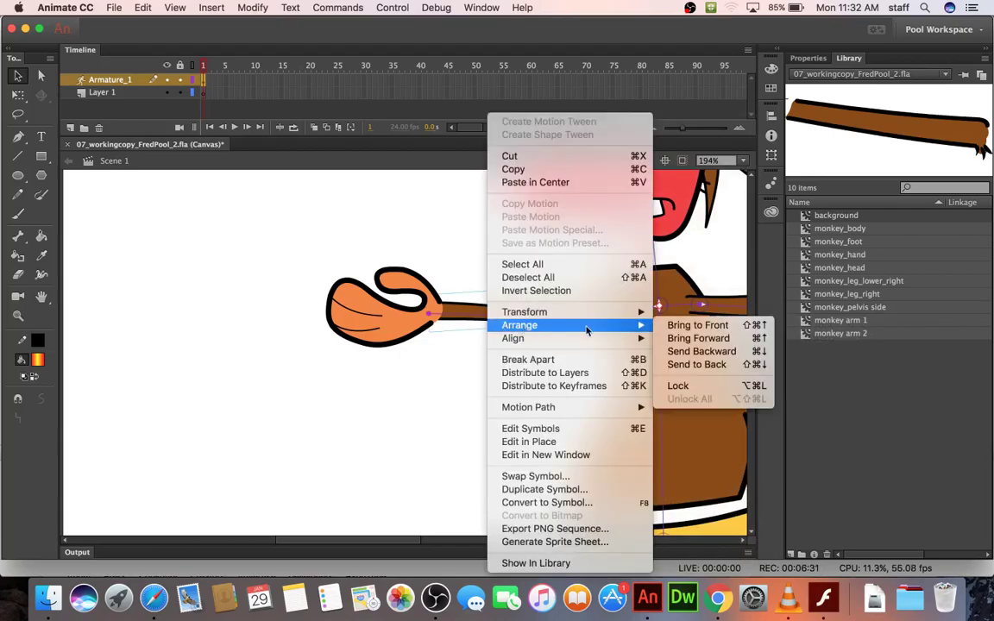
left_click(699, 365)
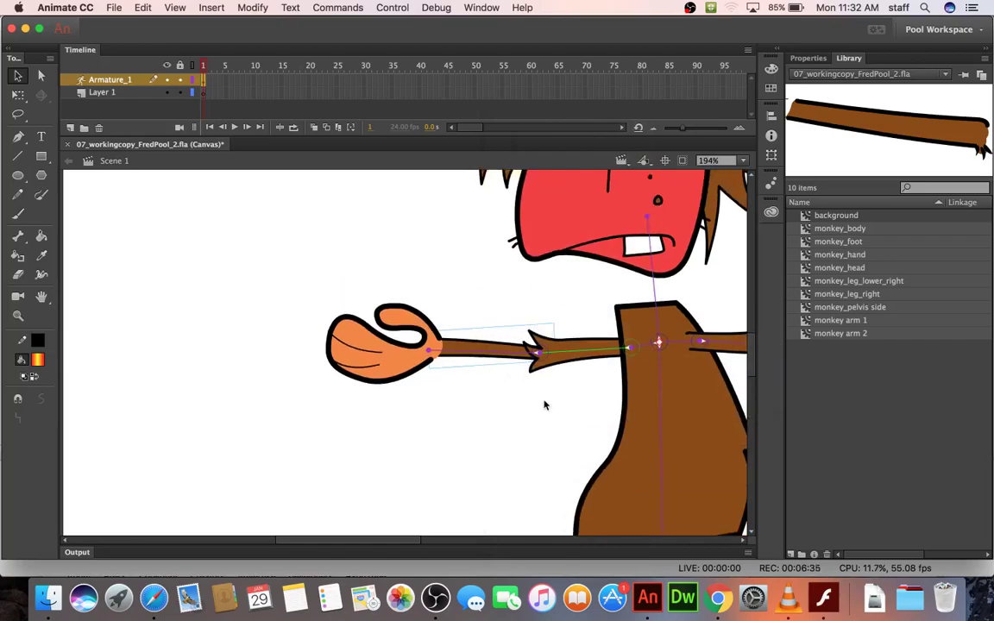
- Pose the monkey's head on its neck bone, tilting it and shifting it right
left_click(399, 207)
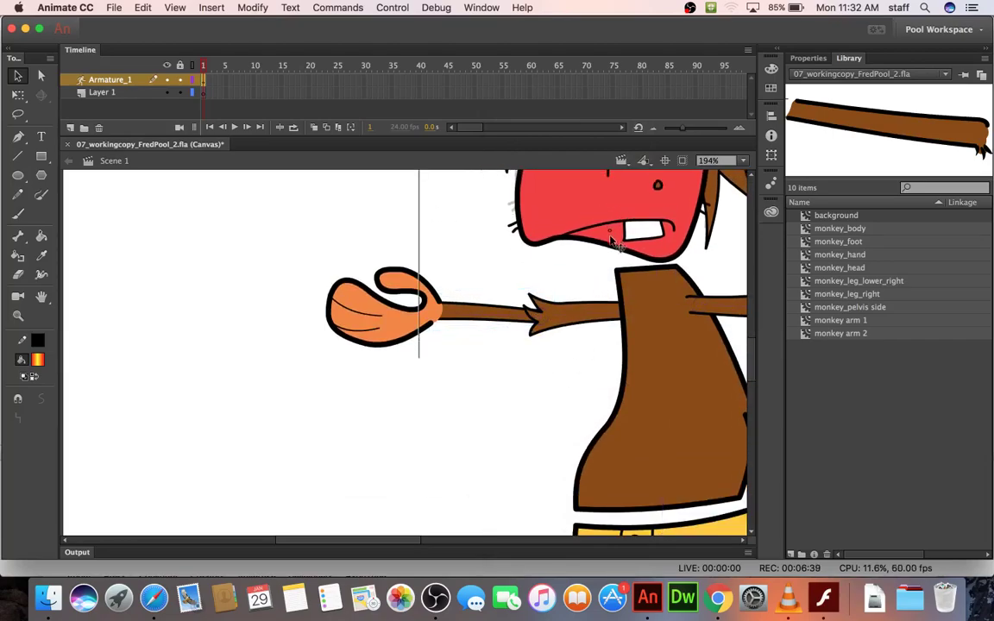
left_click_drag(614, 246, 595, 238)
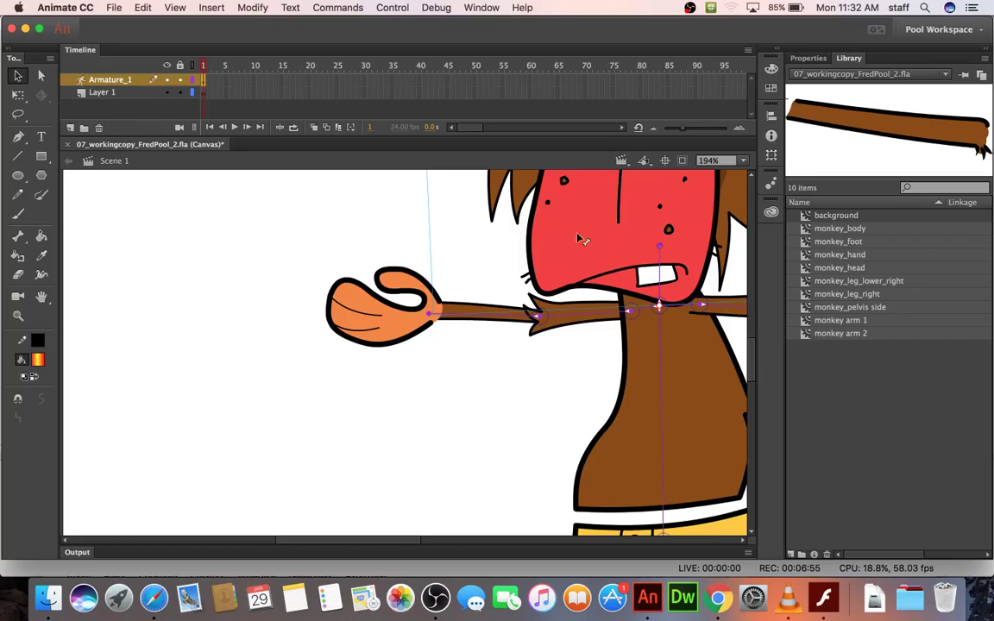
left_click(18, 96)
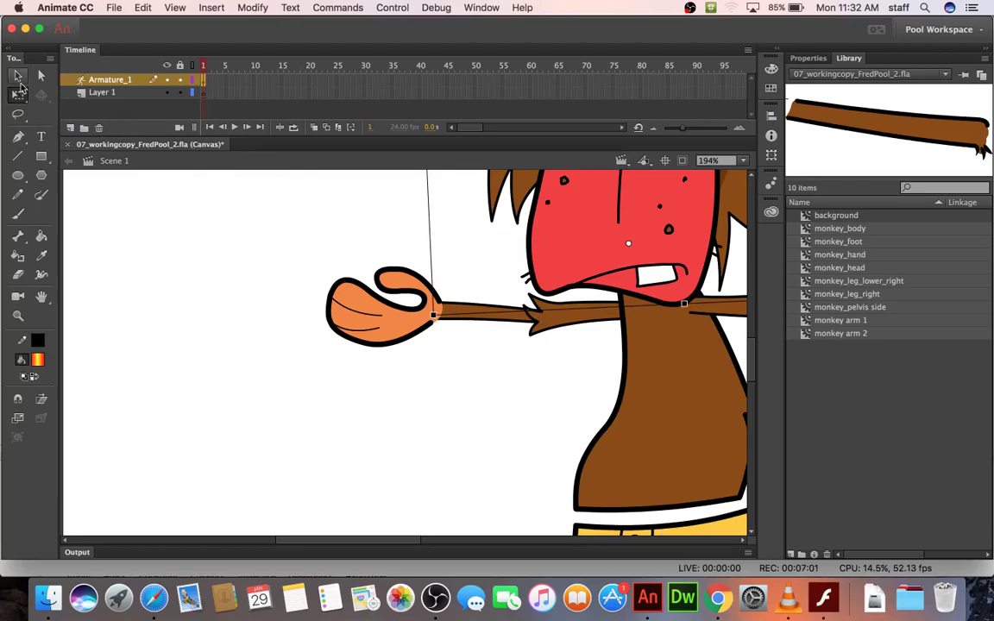
left_click(18, 77)
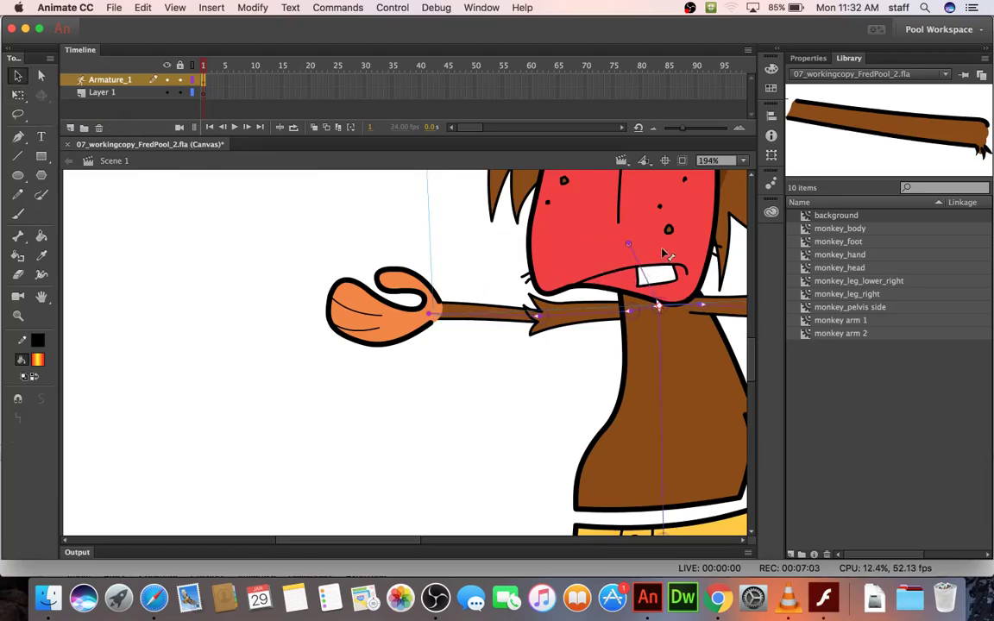
left_click_drag(665, 254, 660, 257)
scroll(609, 316, "up", 10)
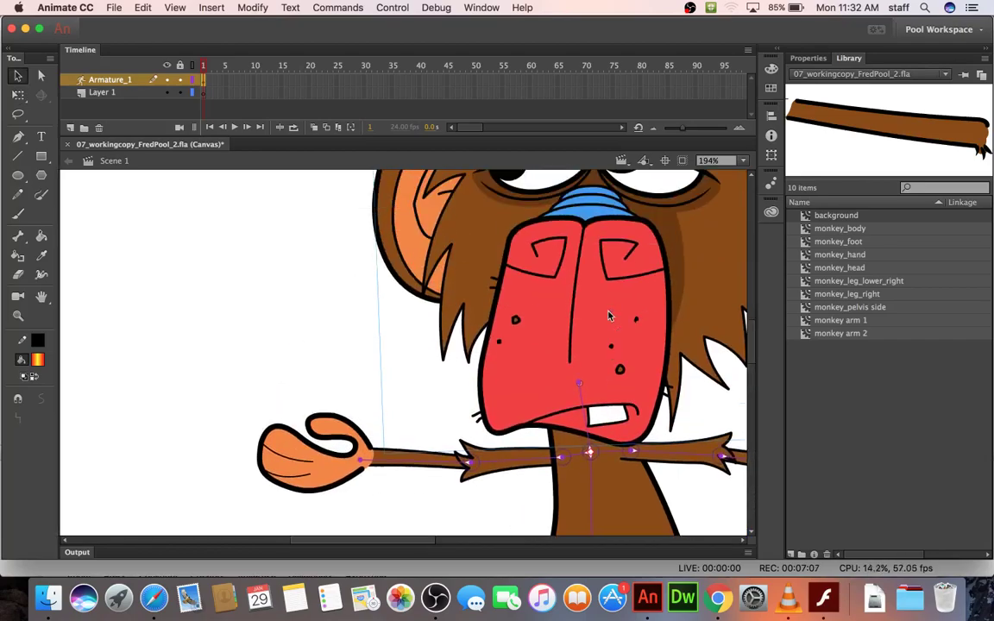
scroll(609, 316, "down", 4)
- Move the yellow pelvis up under the torso and rotate both upper legs onto it
scroll(608, 318, "down", 10)
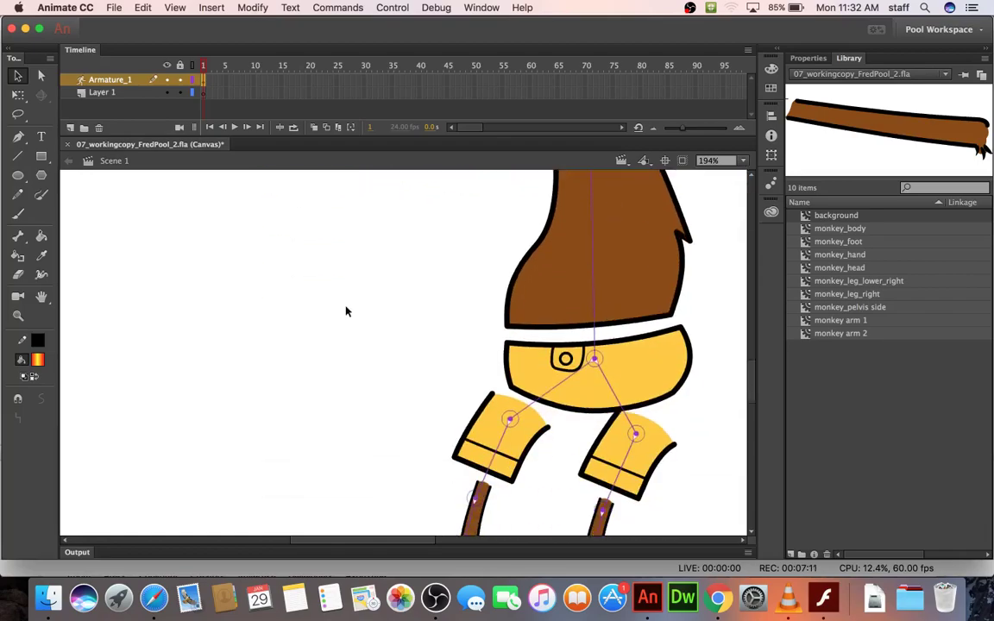
left_click(346, 311)
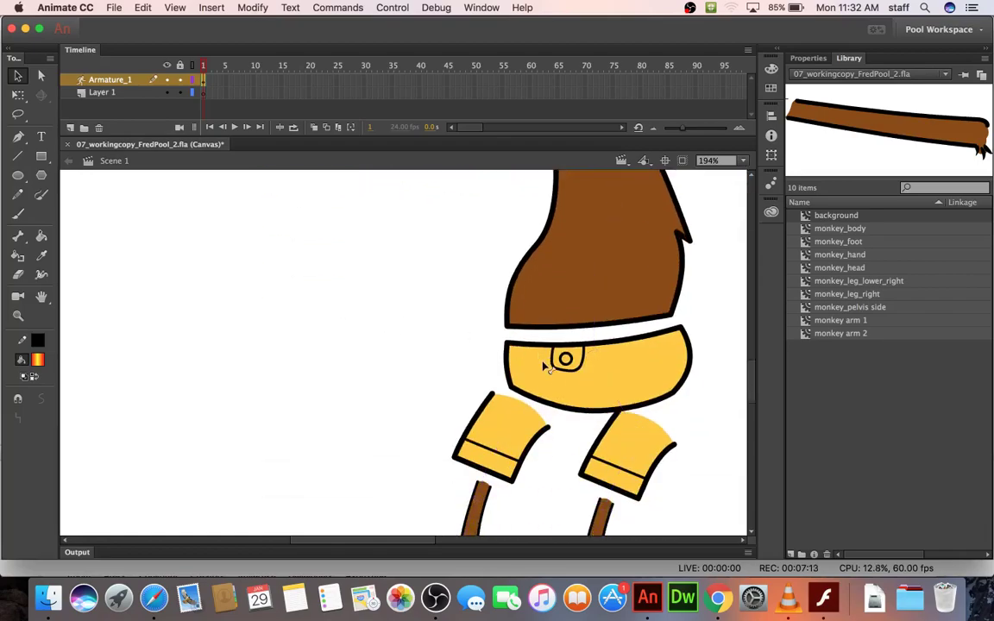
left_click_drag(544, 366, 542, 347)
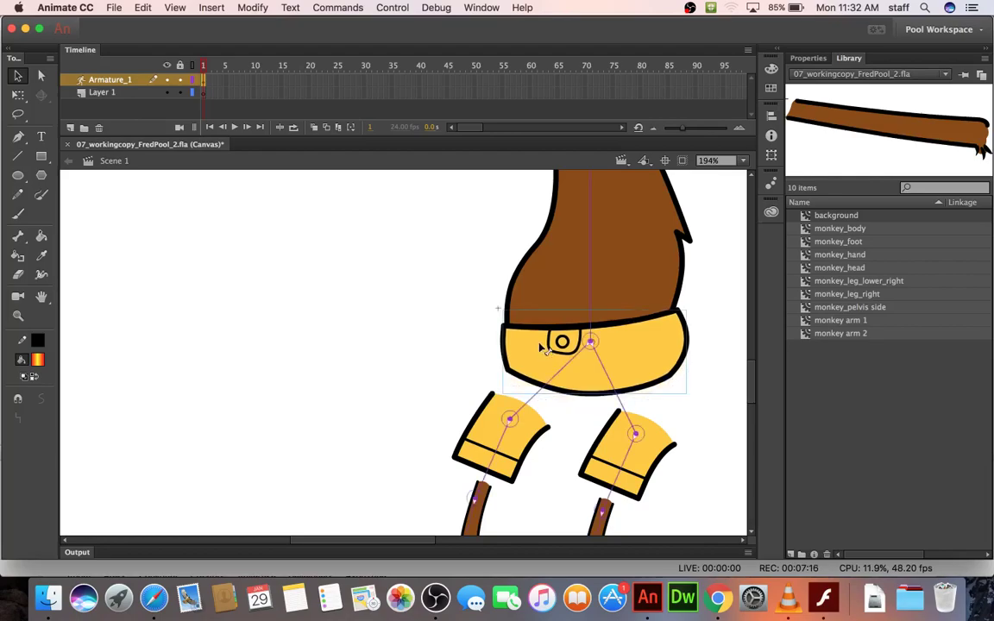
left_click(468, 384)
left_click_drag(507, 409, 527, 379)
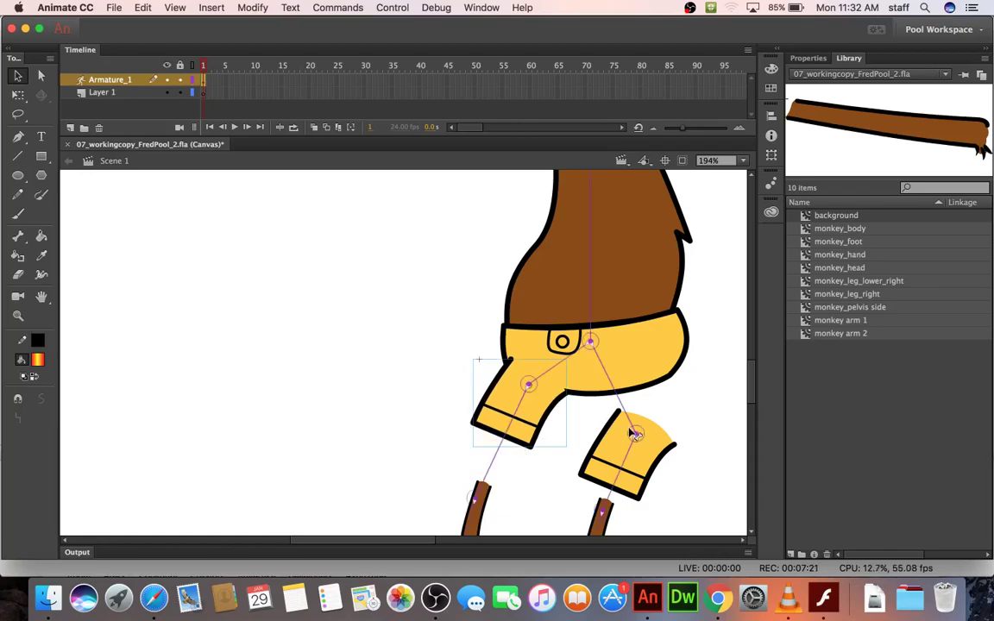
left_click_drag(650, 423, 628, 457)
- Fit the left lower leg behind the pants with Send to Back and attach its green shoe
scroll(627, 457, "down", 3)
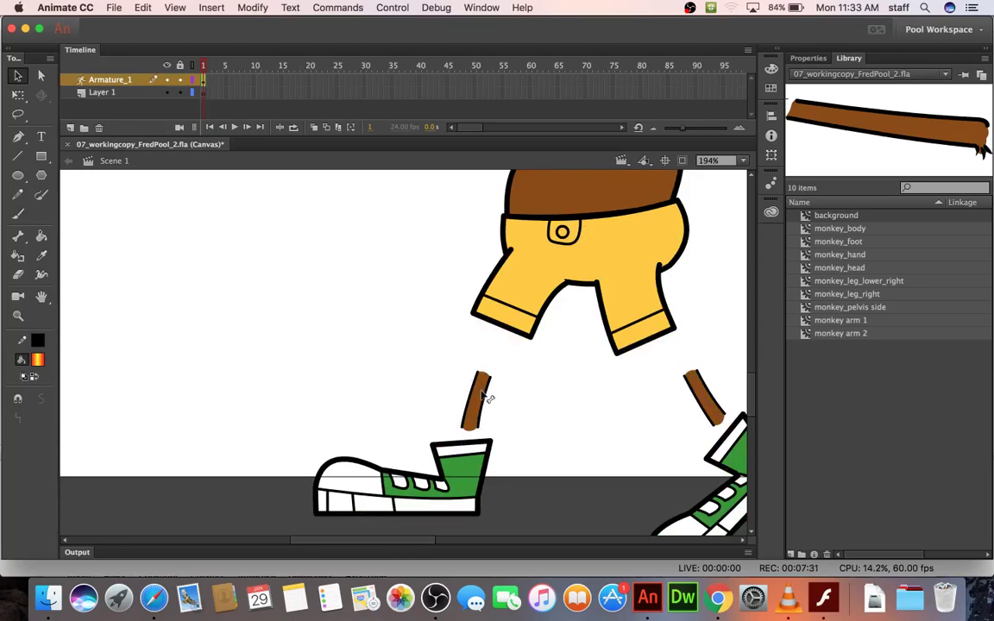
left_click_drag(485, 396, 509, 346)
right_click(503, 356)
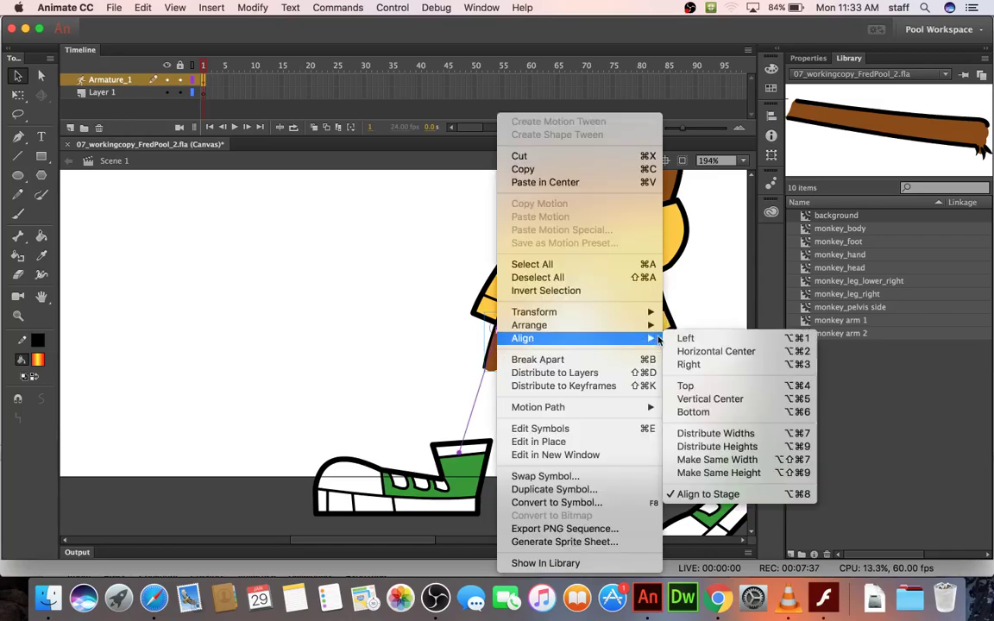
mouse_move(650, 328)
left_click(690, 364)
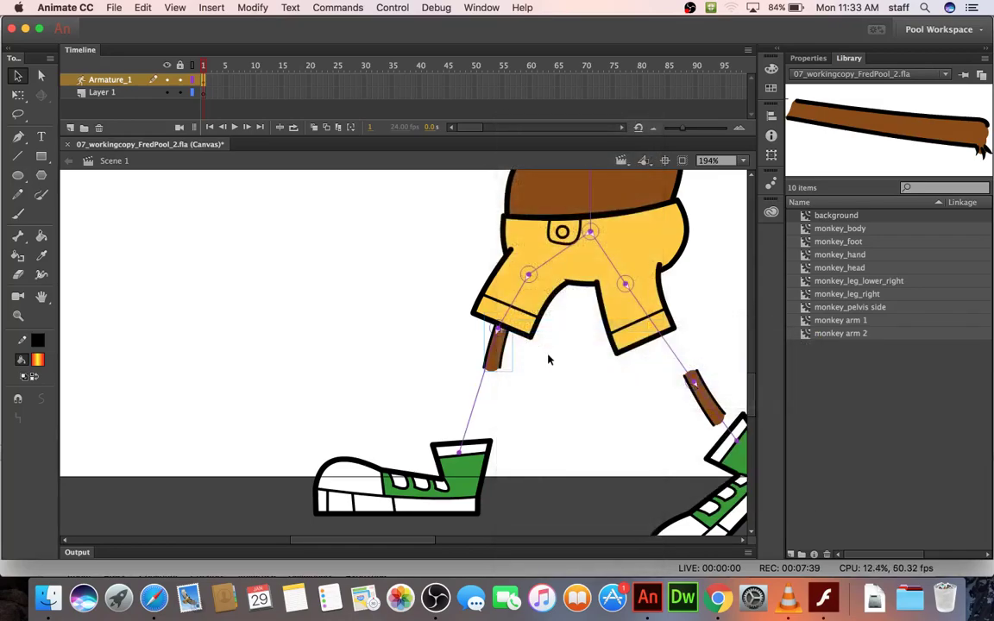
left_click(460, 440)
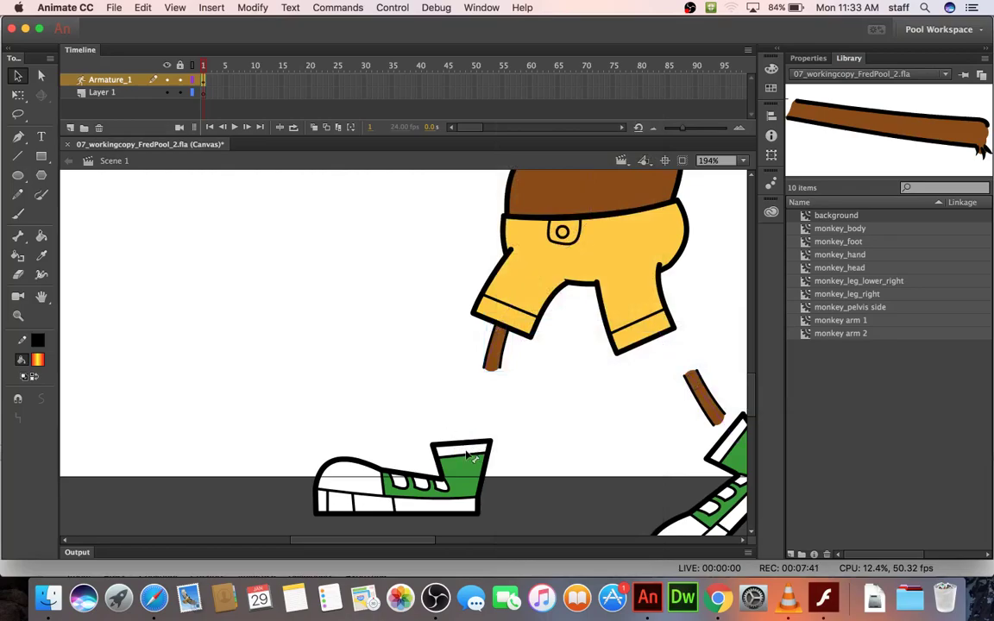
left_click_drag(466, 455, 498, 377)
- Tuck the right lower leg behind the pants and set its shoe level beside the other
left_click_drag(705, 376, 653, 343)
right_click(654, 342)
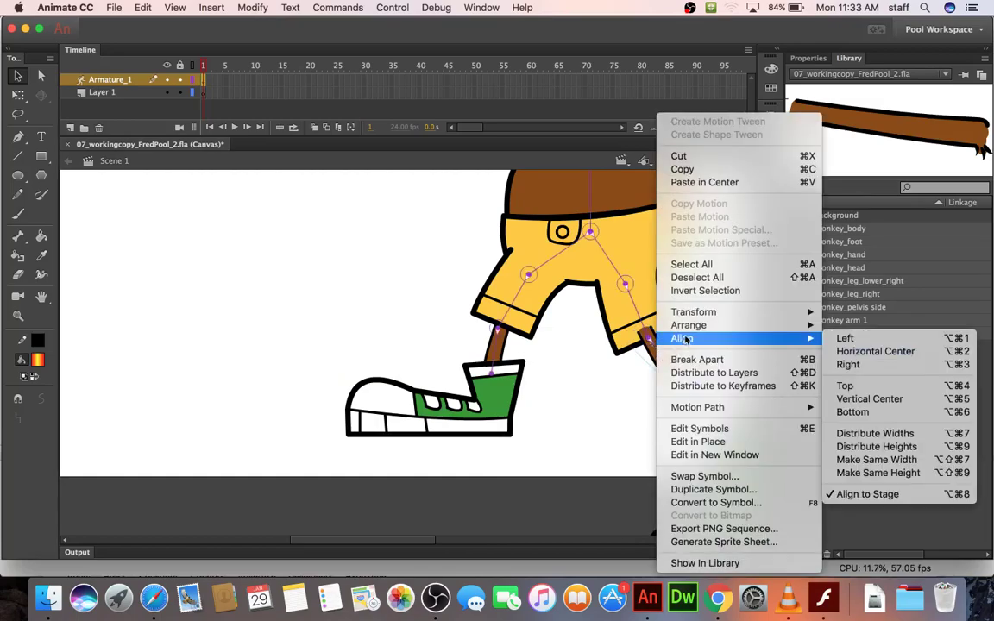
mouse_move(711, 326)
left_click(866, 364)
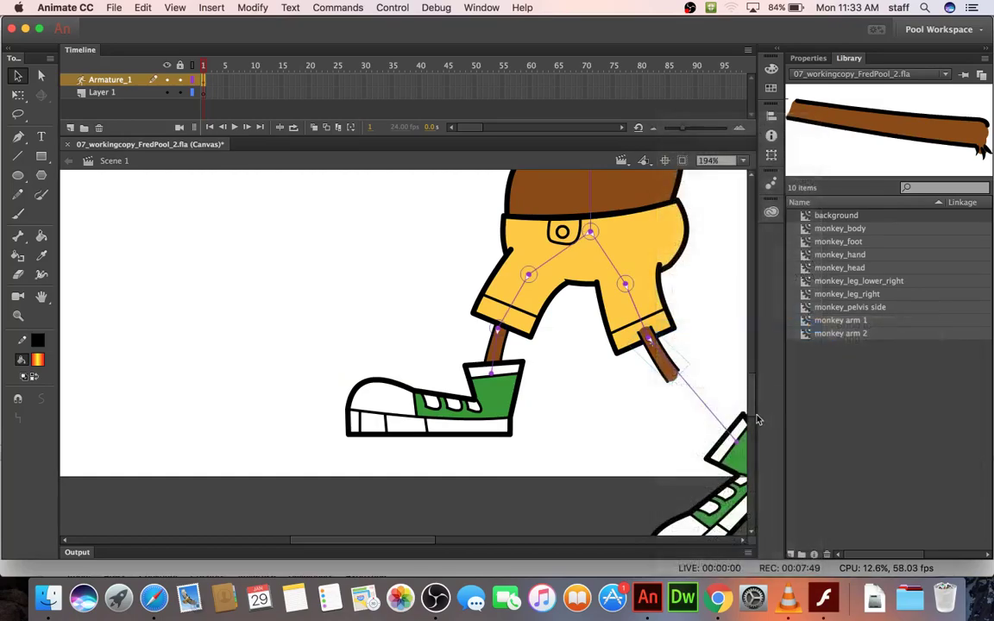
left_click_drag(737, 458, 686, 394)
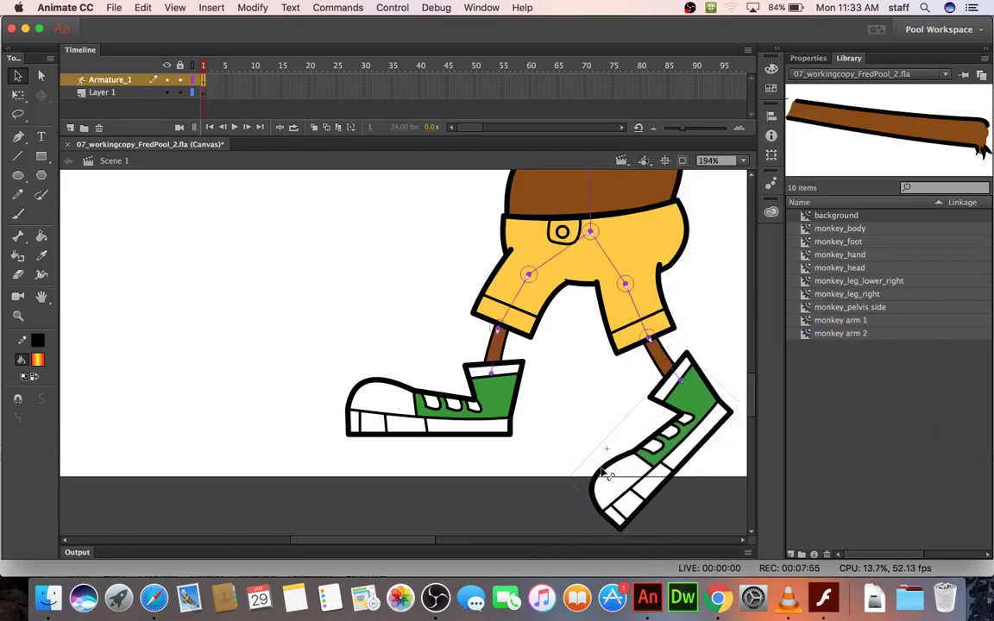
left_click_drag(605, 473, 567, 407)
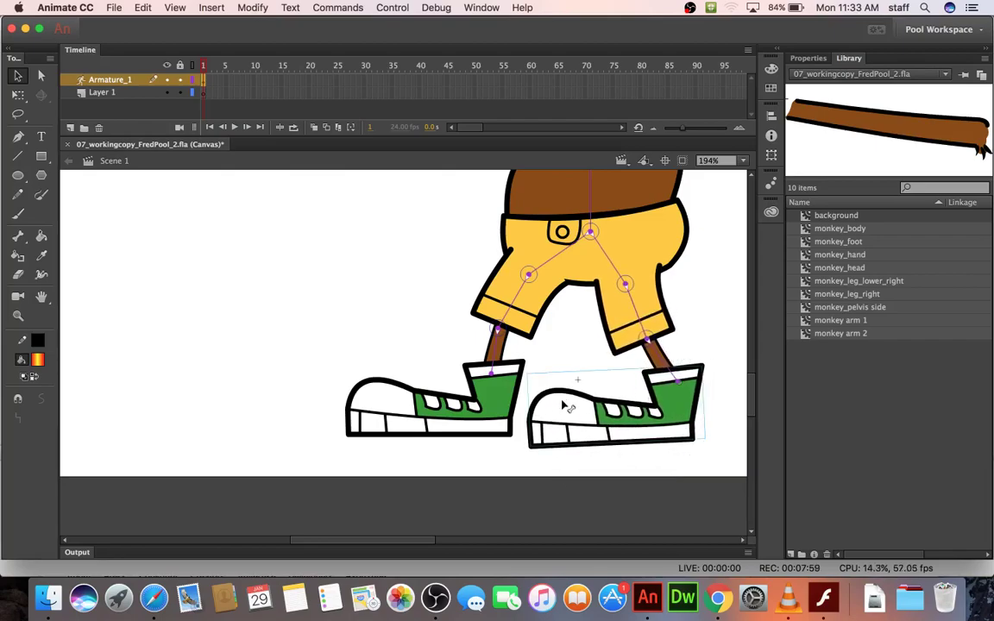
- Zoom out to the whole monkey, bend both arms down and test the hand bones
key("super+2")
scroll(557, 407, "down", 3)
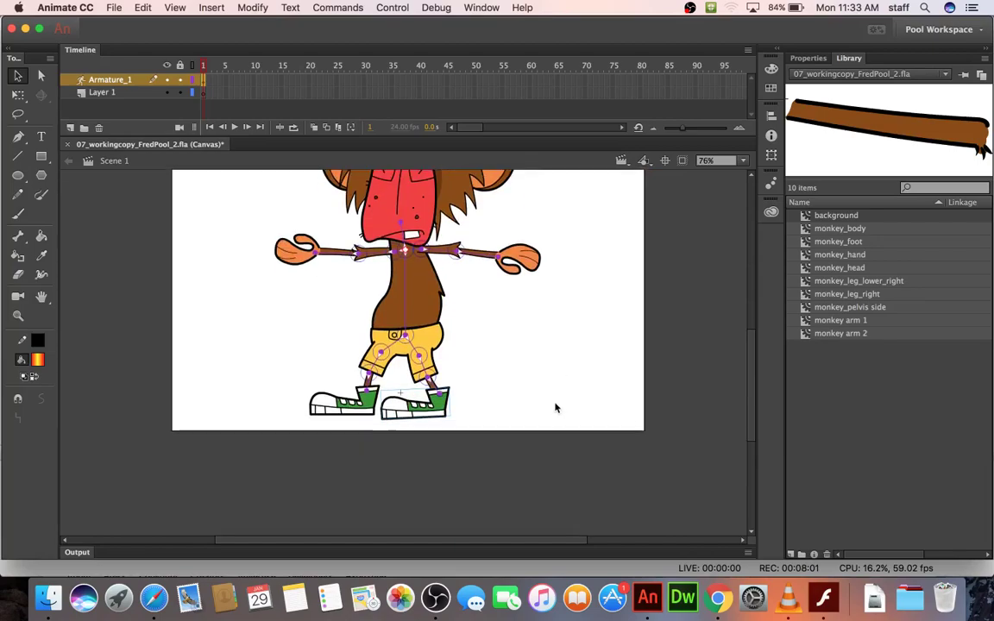
scroll(542, 409, "up", 3)
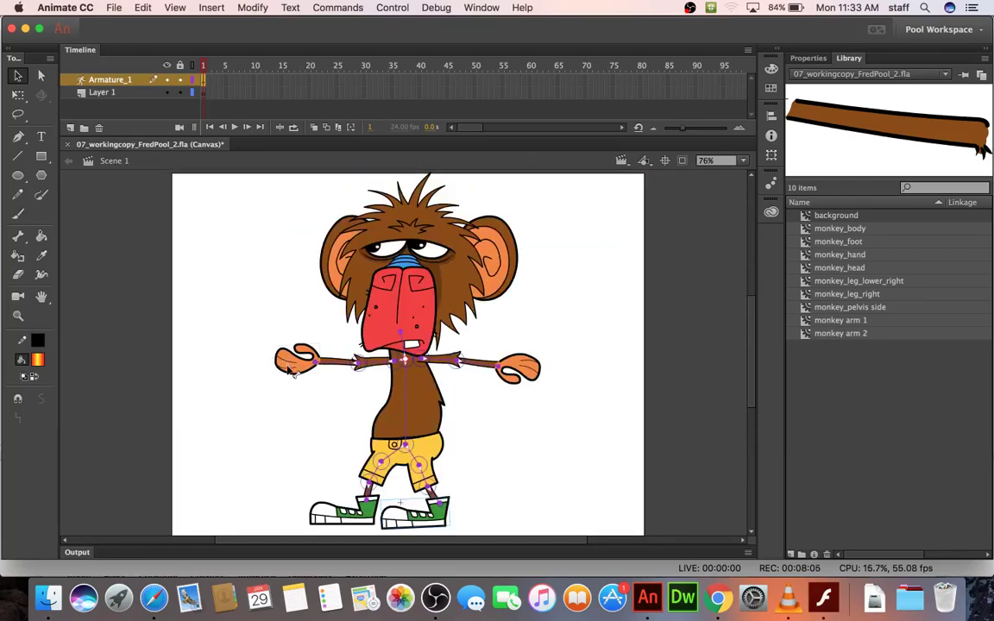
left_click_drag(290, 370, 300, 457)
left_click_drag(542, 378, 481, 489)
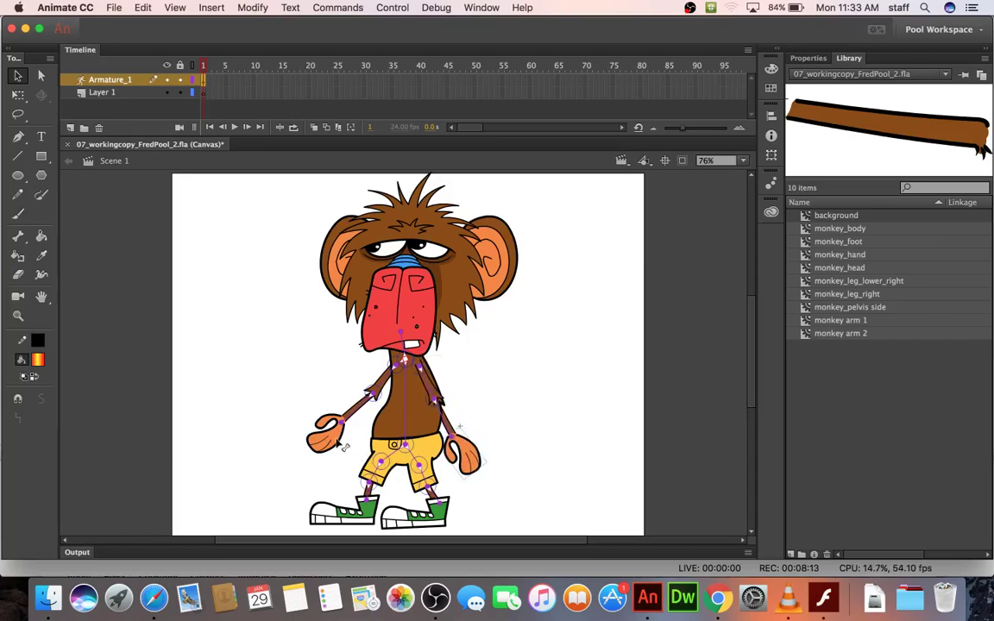
mouse_move(343, 447)
left_mouse_down()
mouse_move(315, 406)
mouse_move(337, 463)
left_mouse_up()
left_click(324, 370)
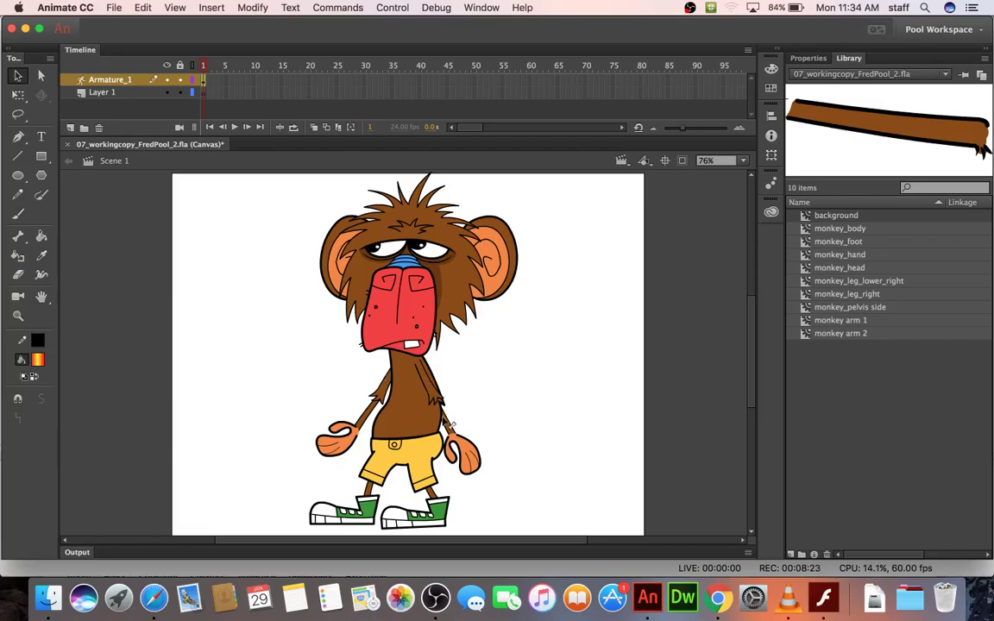
mouse_move(467, 452)
left_mouse_down()
mouse_move(462, 444)
mouse_move(473, 462)
left_mouse_up()
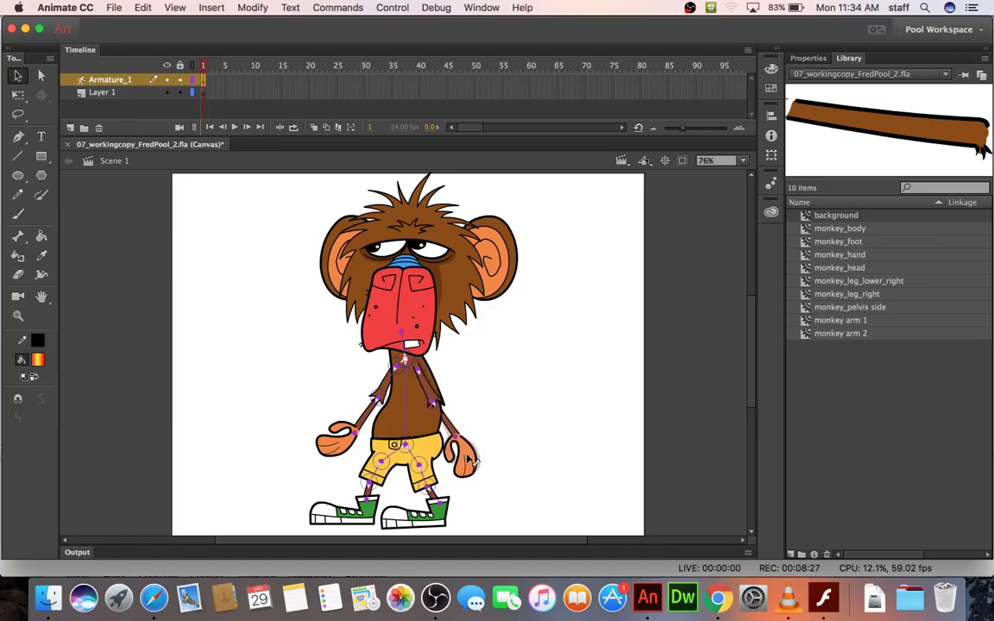
left_click(485, 415)
- Bring the right arm forward in stacking order and try raising the arms beside the head
right_click(453, 431)
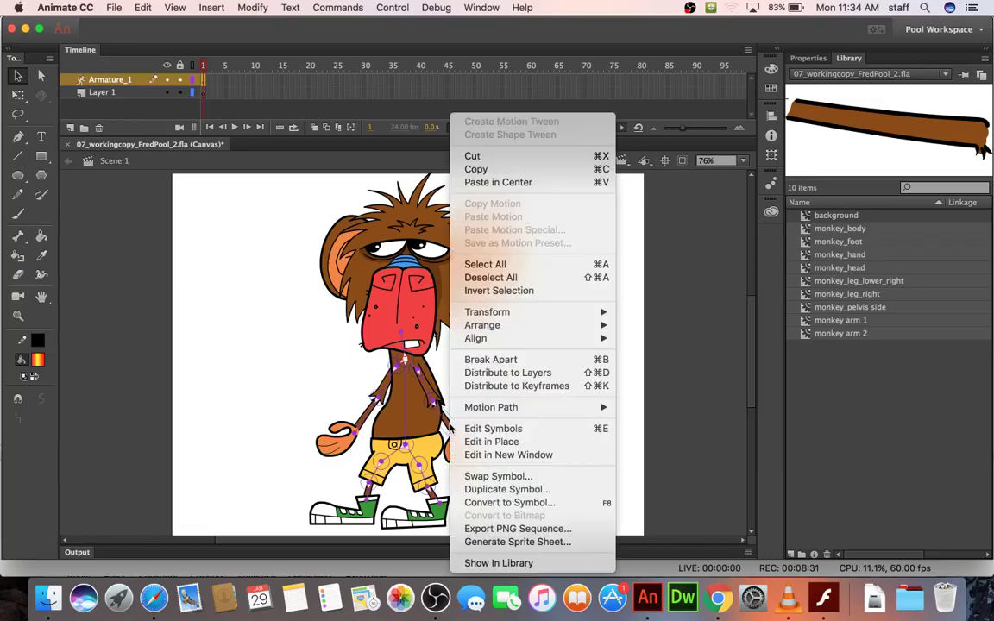
mouse_move(561, 325)
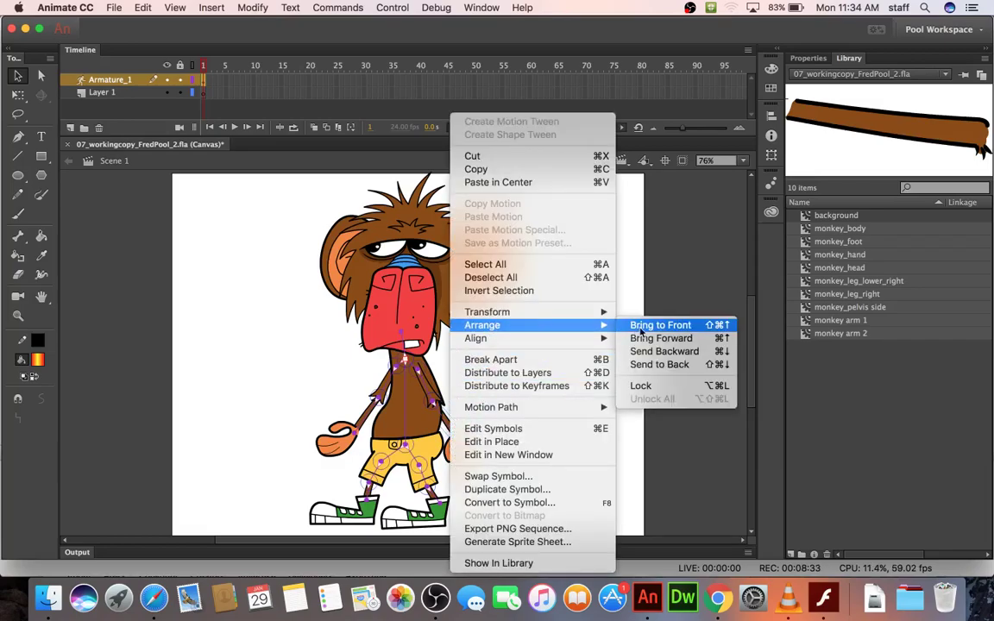
left_click(661, 339)
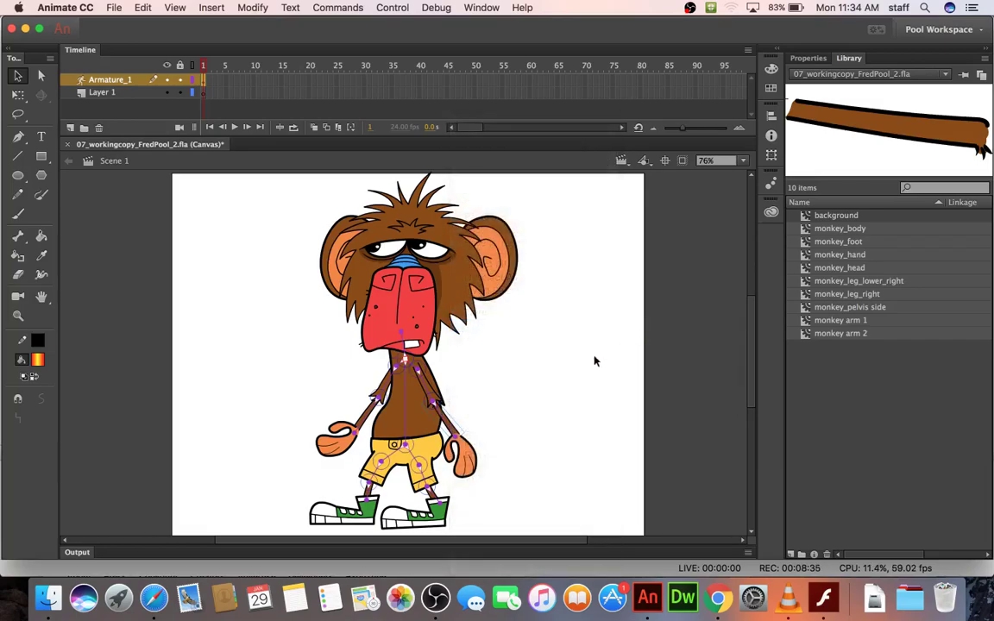
left_click_drag(472, 451, 494, 370)
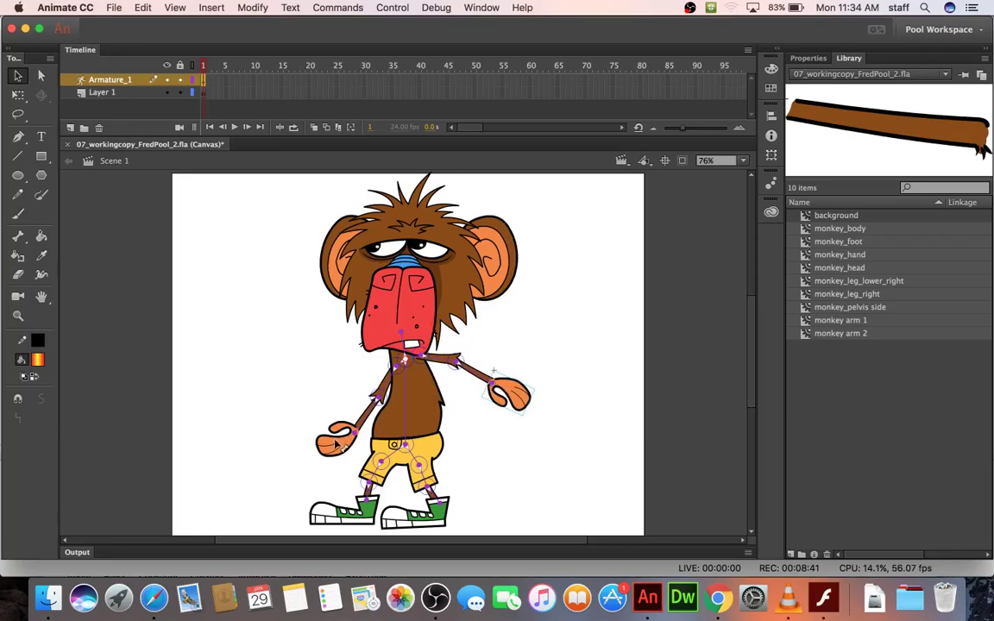
left_click_drag(306, 426, 198, 366)
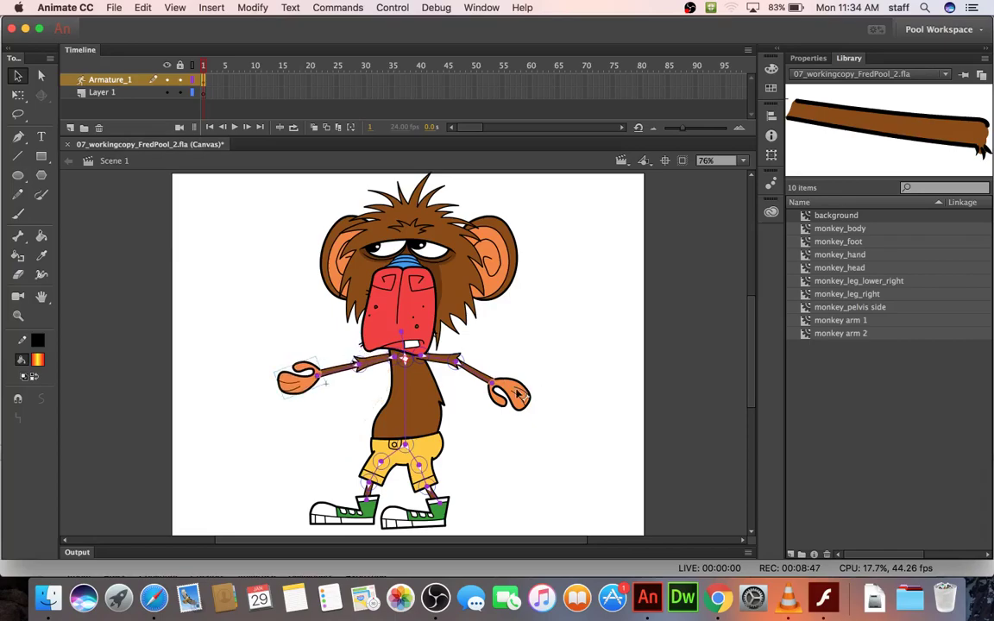
left_click_drag(520, 394, 495, 210)
left_click_drag(533, 296, 550, 409)
- Send the monkey's head two levels backward, checking the arm layering after each change
left_click(419, 278)
right_click(420, 278)
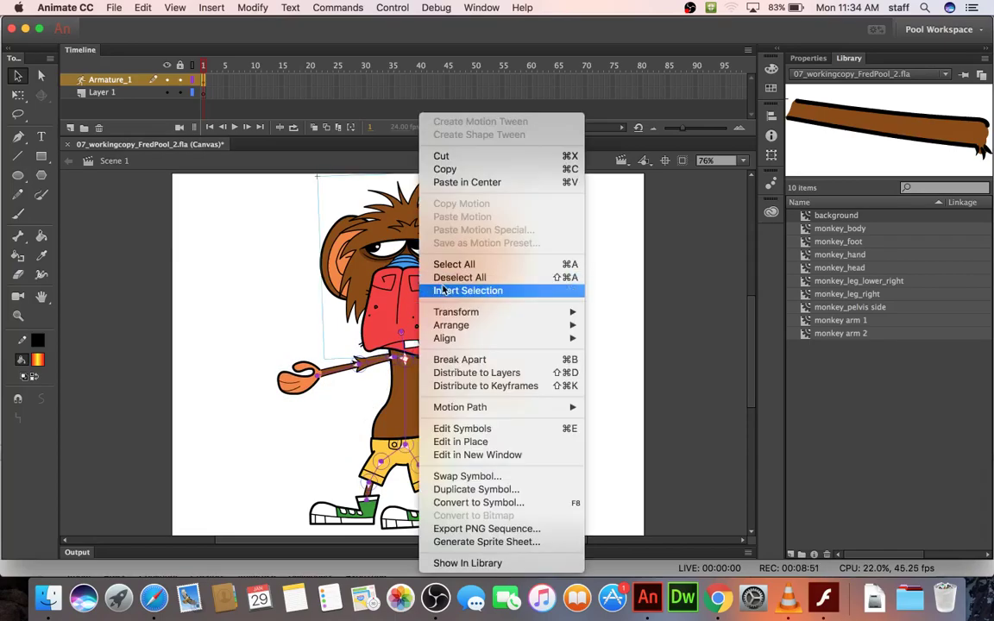
mouse_move(535, 326)
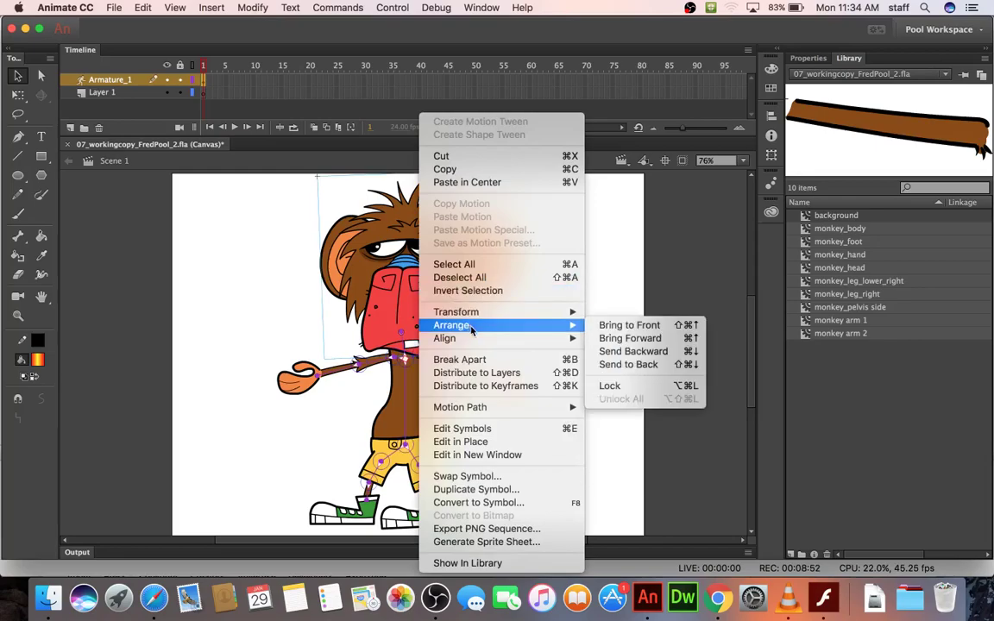
left_click(616, 352)
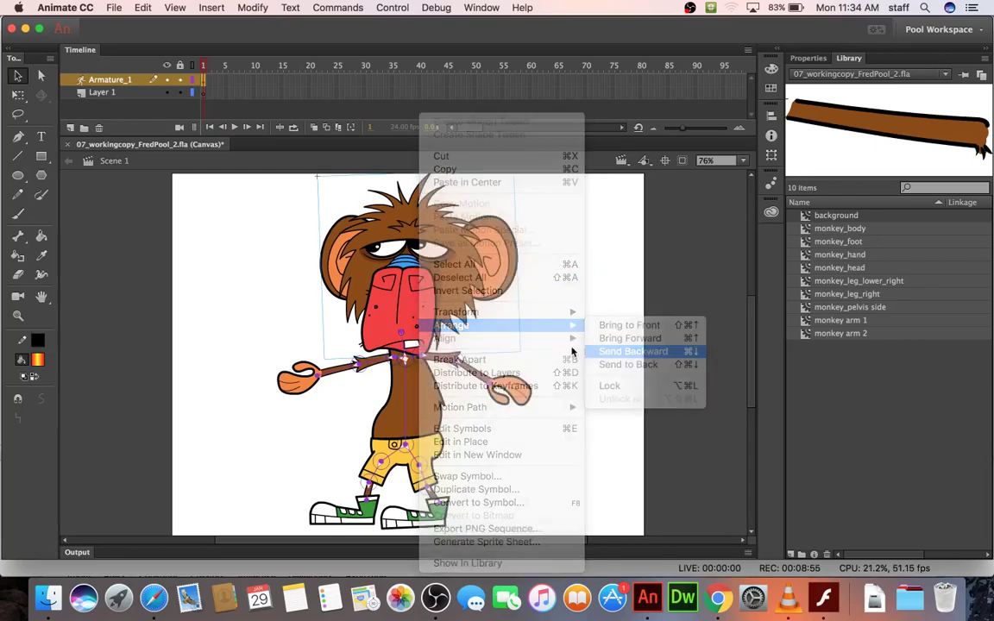
left_click(517, 391)
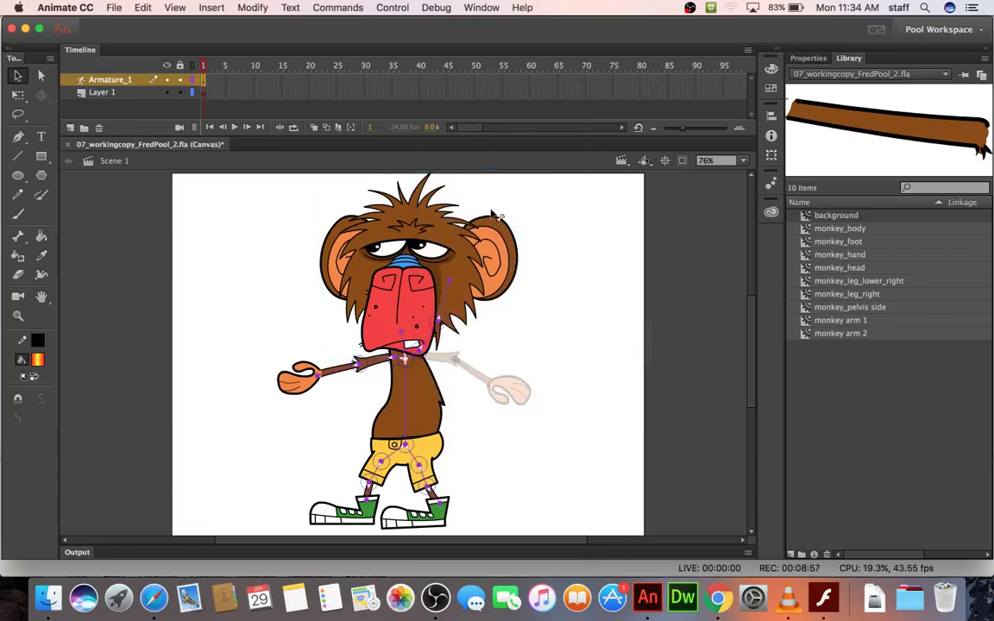
right_click(452, 264)
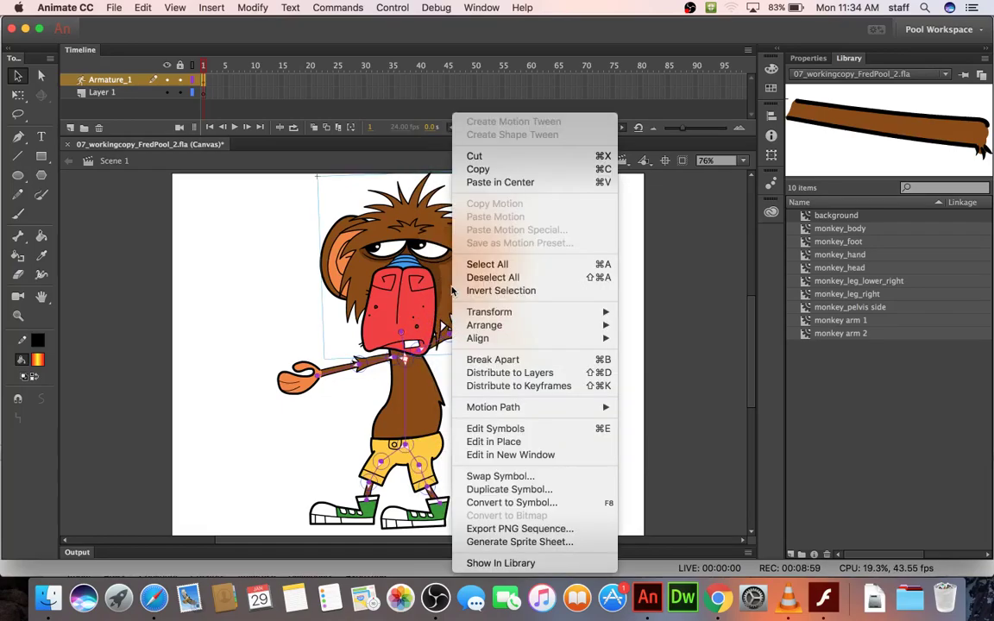
mouse_move(482, 320)
mouse_move(535, 326)
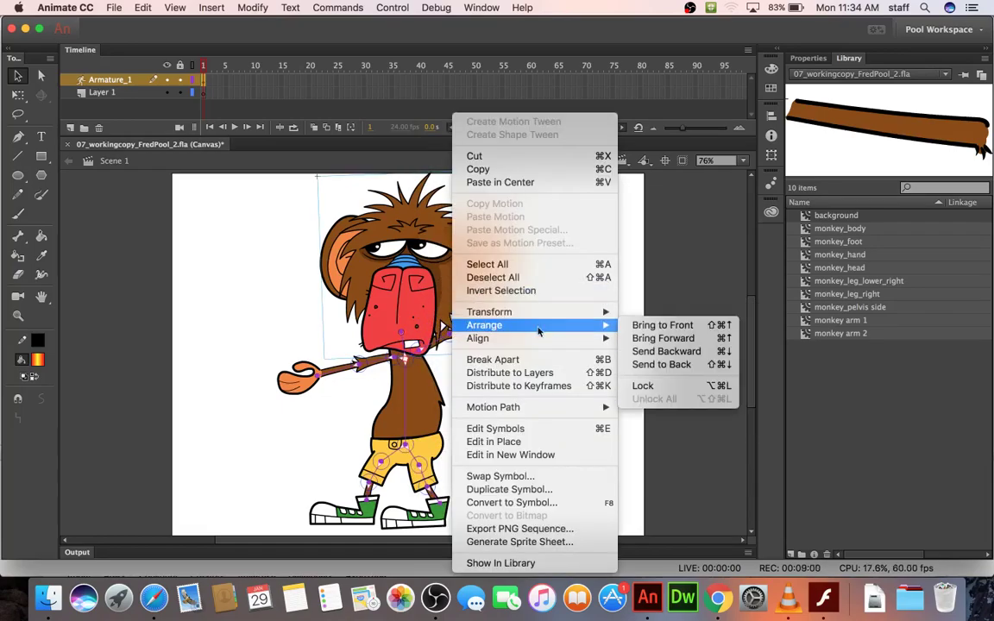
left_click(649, 352)
left_click(518, 345)
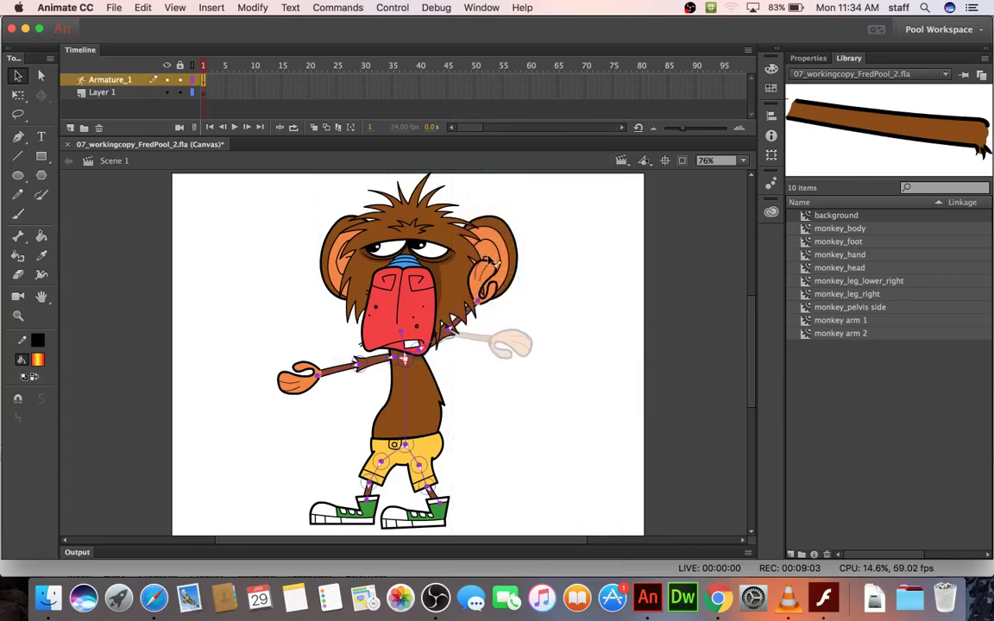
left_click(548, 363)
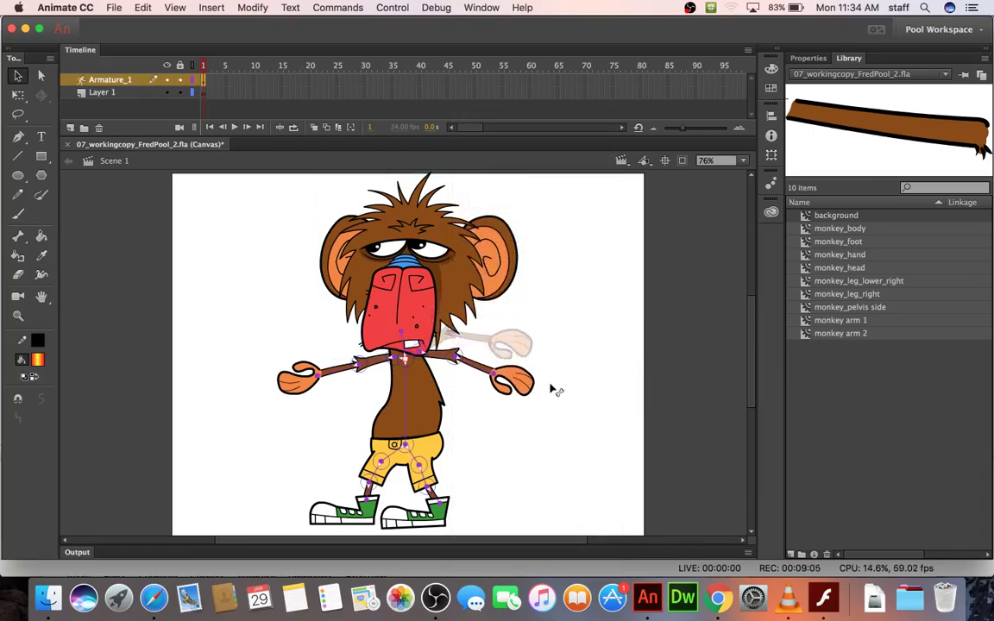
- Send the head back once more, move the right arm back a level, and raise the left hand beside the head
right_click(423, 259)
mouse_move(462, 333)
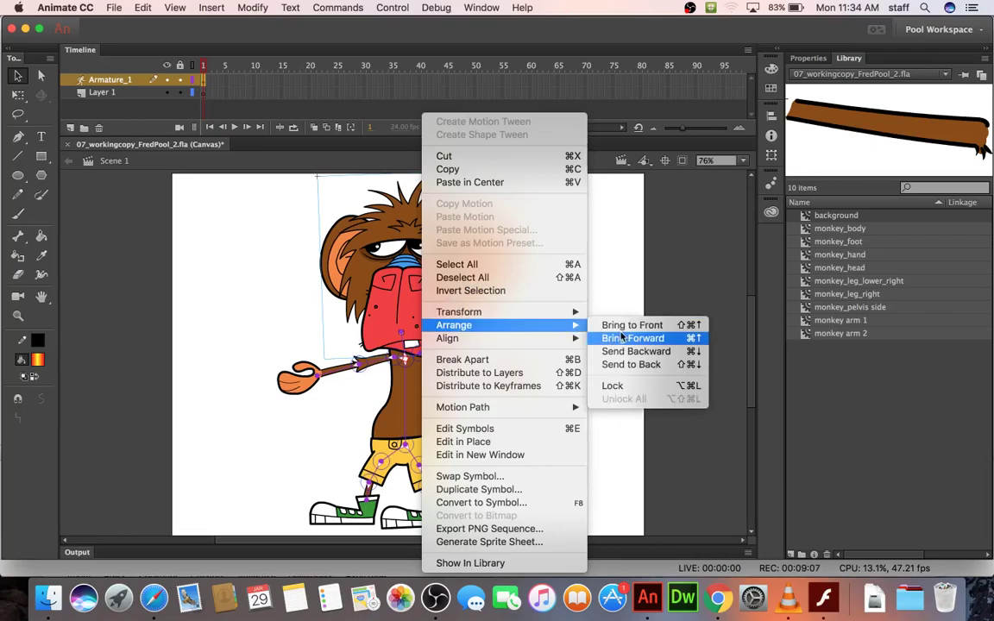
left_click(622, 352)
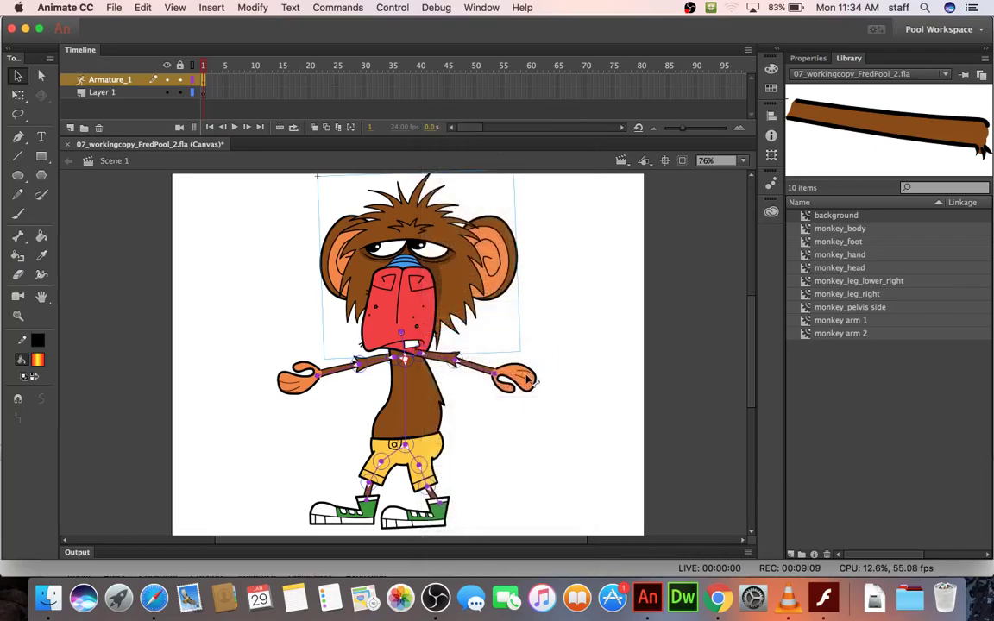
left_click_drag(533, 383, 462, 346)
right_click(462, 345)
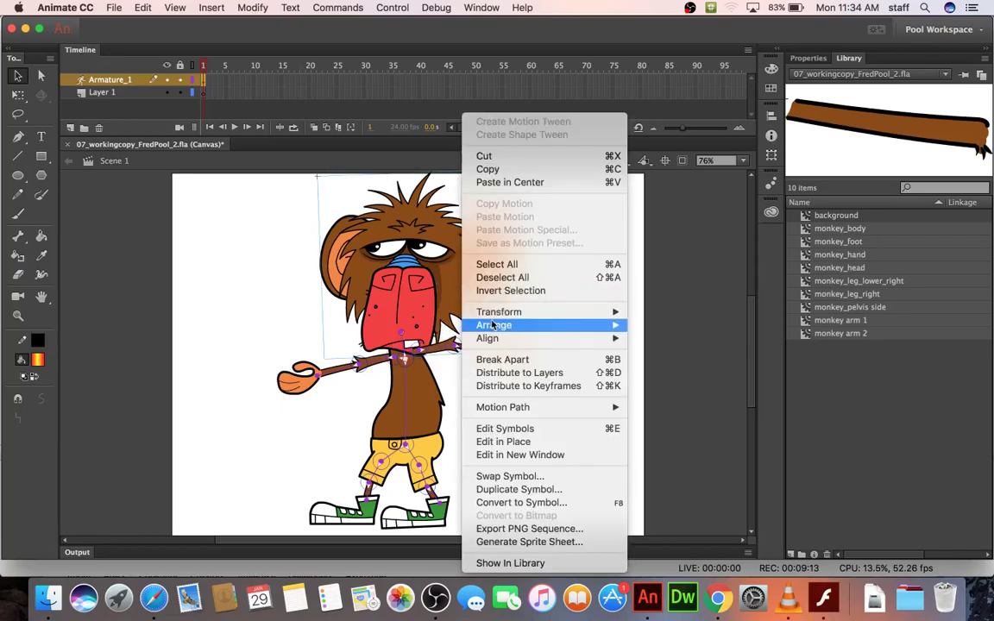
mouse_move(495, 325)
left_click(639, 350)
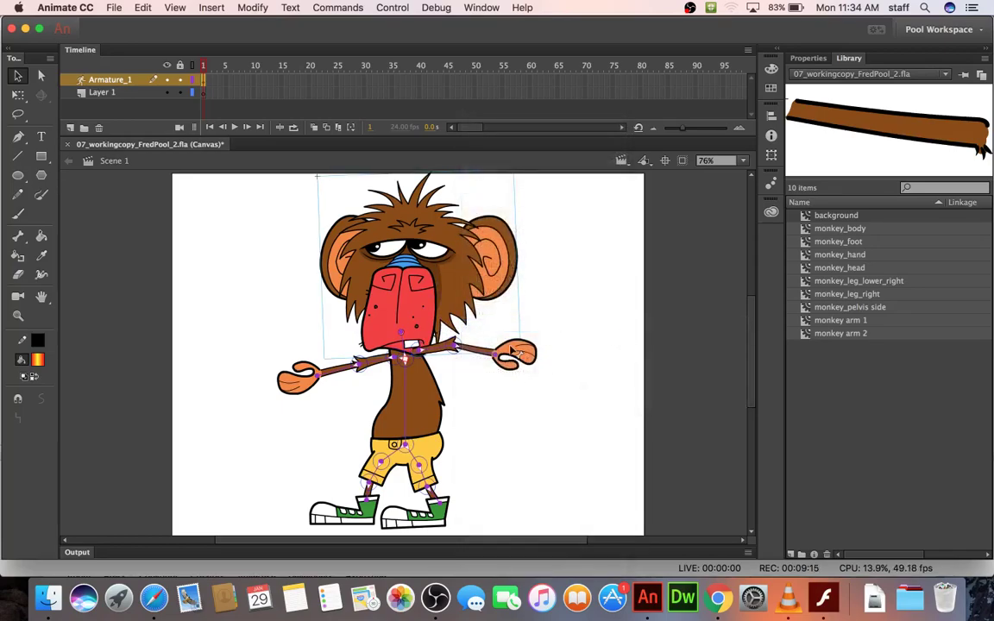
left_click_drag(513, 349, 511, 436)
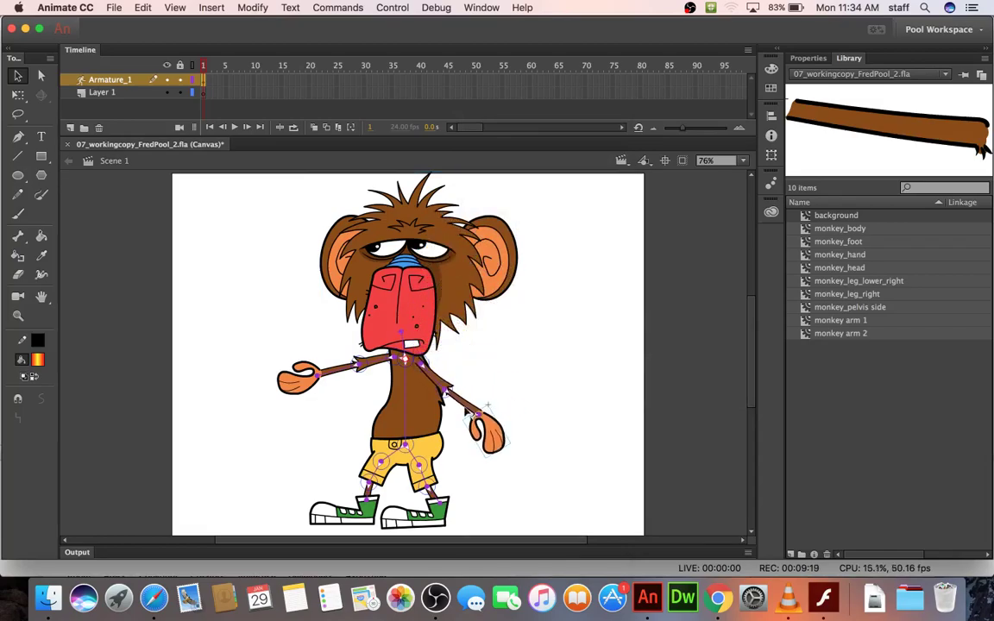
left_click_drag(300, 383, 297, 300)
- Send the raised arm behind the head and swing both arms down beside the shorts
right_click(300, 306)
mouse_move(397, 325)
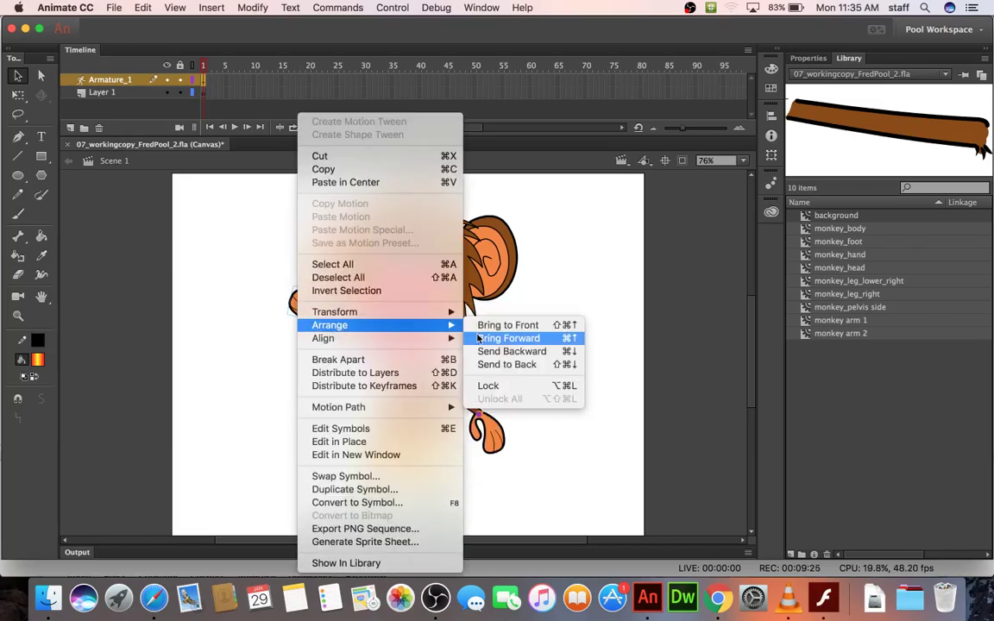
left_click(485, 352)
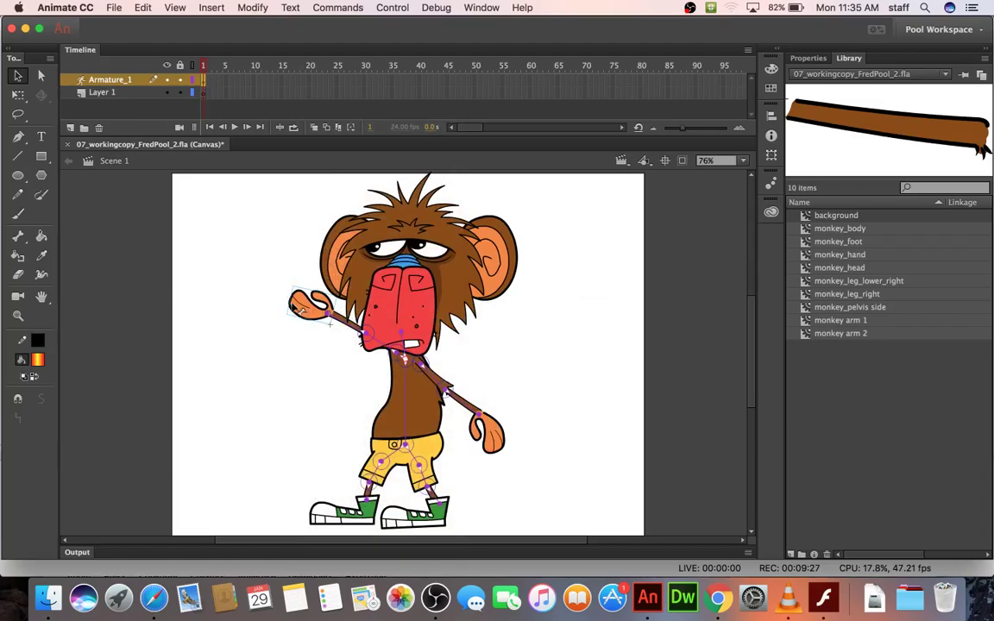
left_click_drag(300, 307, 388, 518)
left_click_drag(342, 619, 400, 604)
left_click_drag(485, 459, 436, 473)
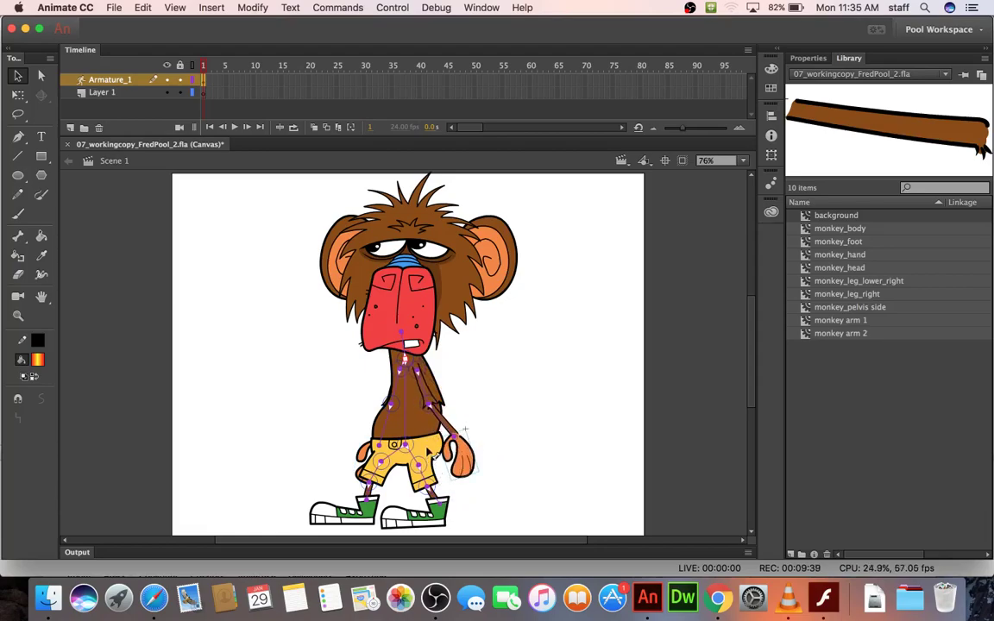
- Send the arm two levels backward behind the body, swinging it out and back down between changes
right_click(427, 452)
mouse_move(505, 328)
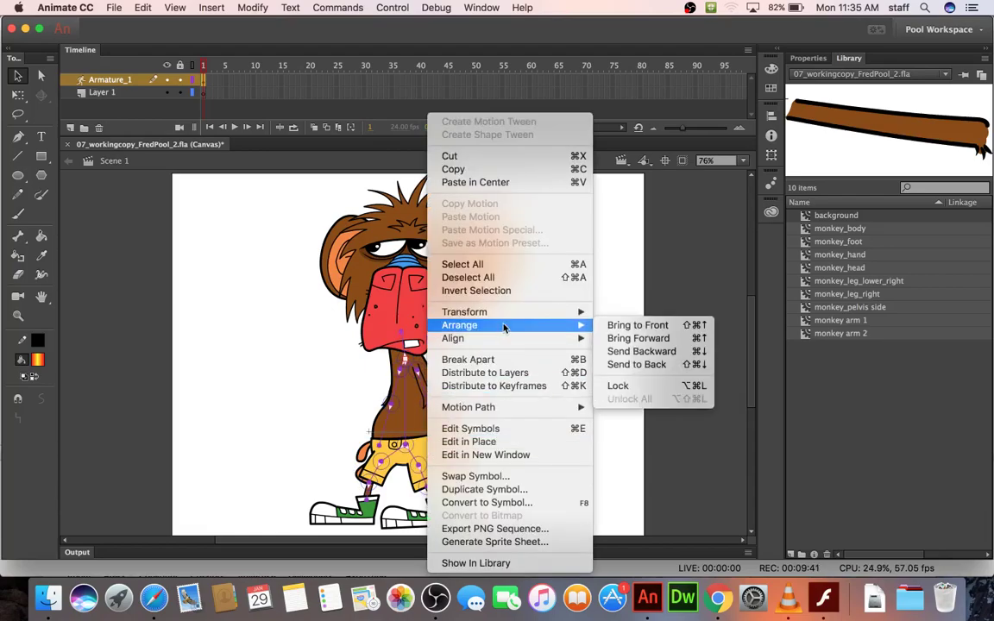
left_click(626, 352)
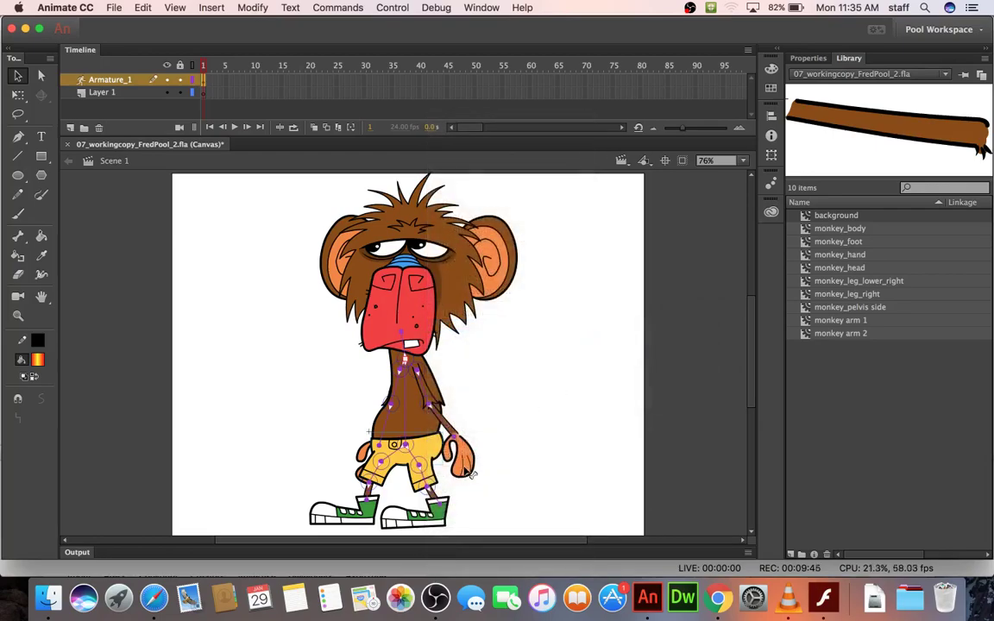
left_click_drag(469, 473, 520, 464)
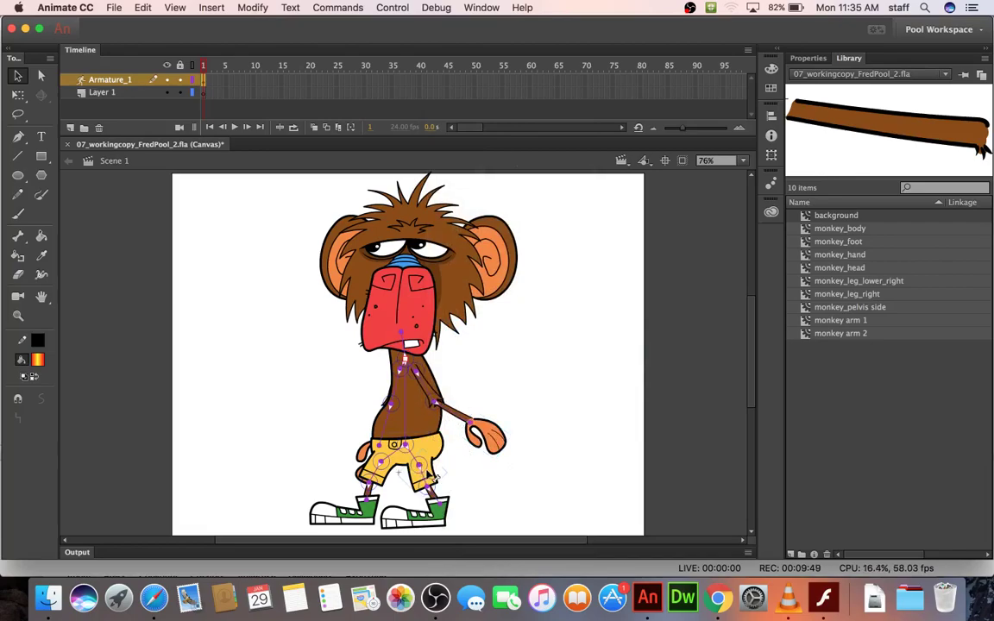
right_click(434, 477)
mouse_move(544, 326)
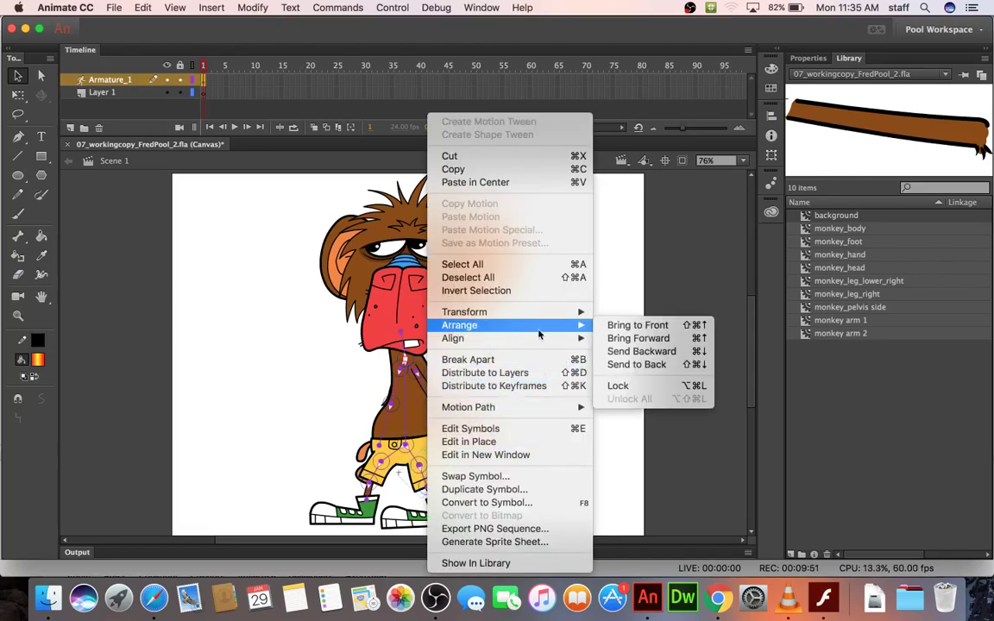
left_click(616, 352)
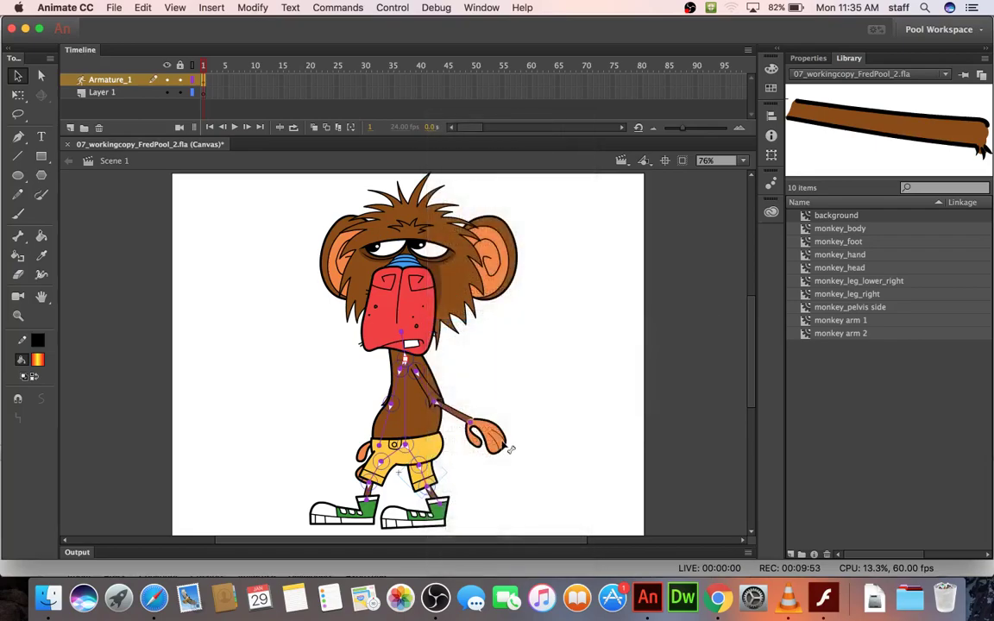
left_click_drag(510, 450, 483, 466)
- Send the arm three more levels backward so it sits fully behind the torso
right_click(382, 477)
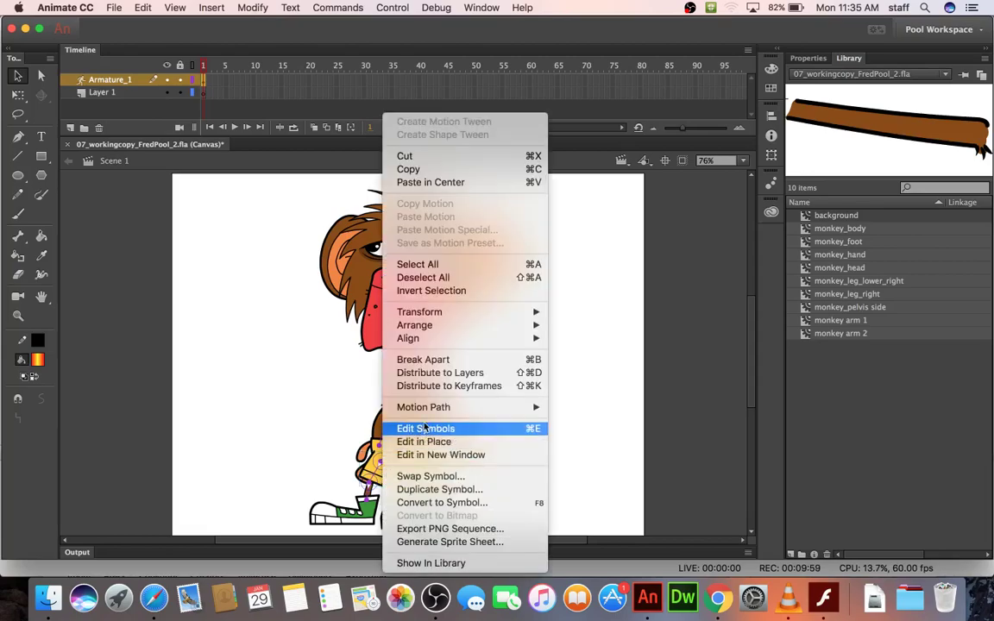
mouse_move(422, 326)
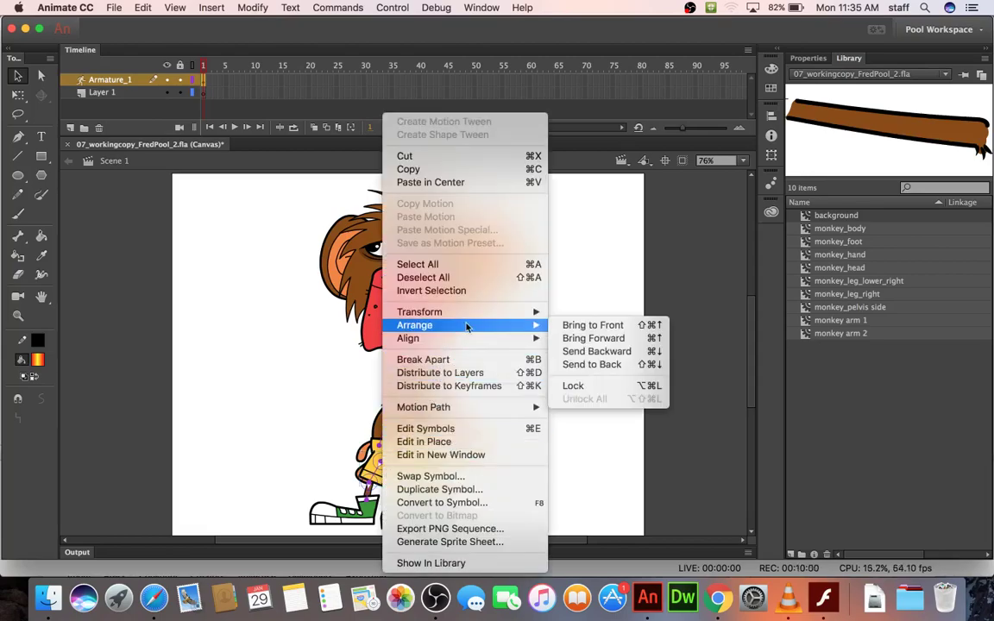
left_click(570, 353)
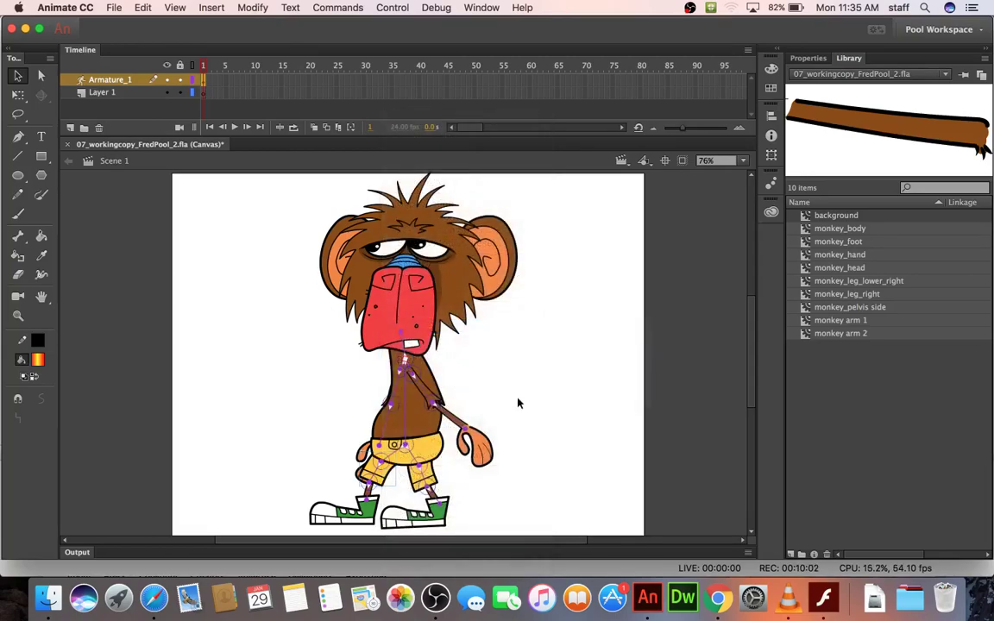
right_click(425, 455)
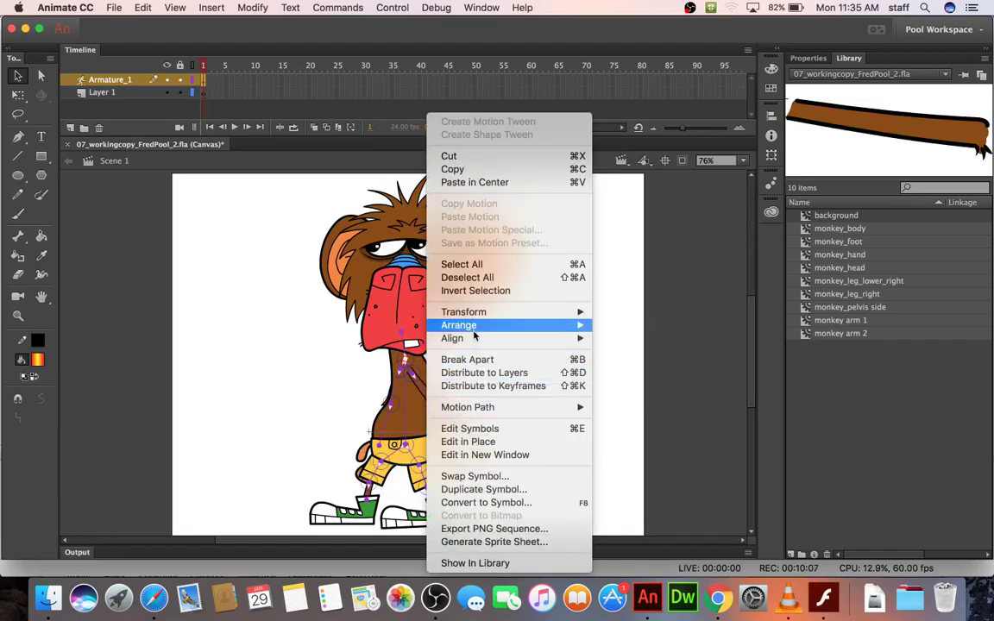
mouse_move(474, 329)
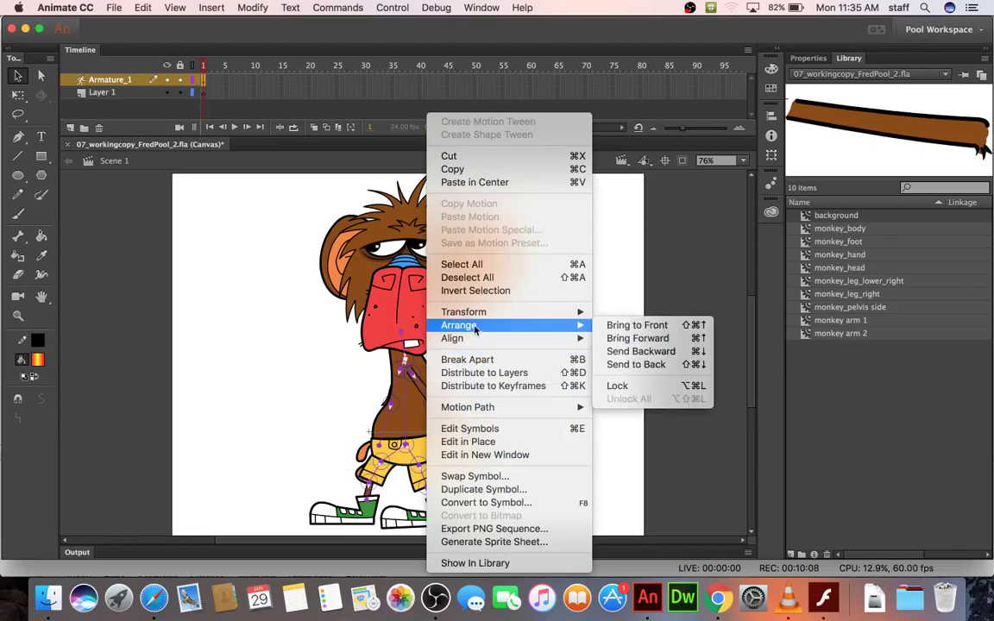
left_click(640, 351)
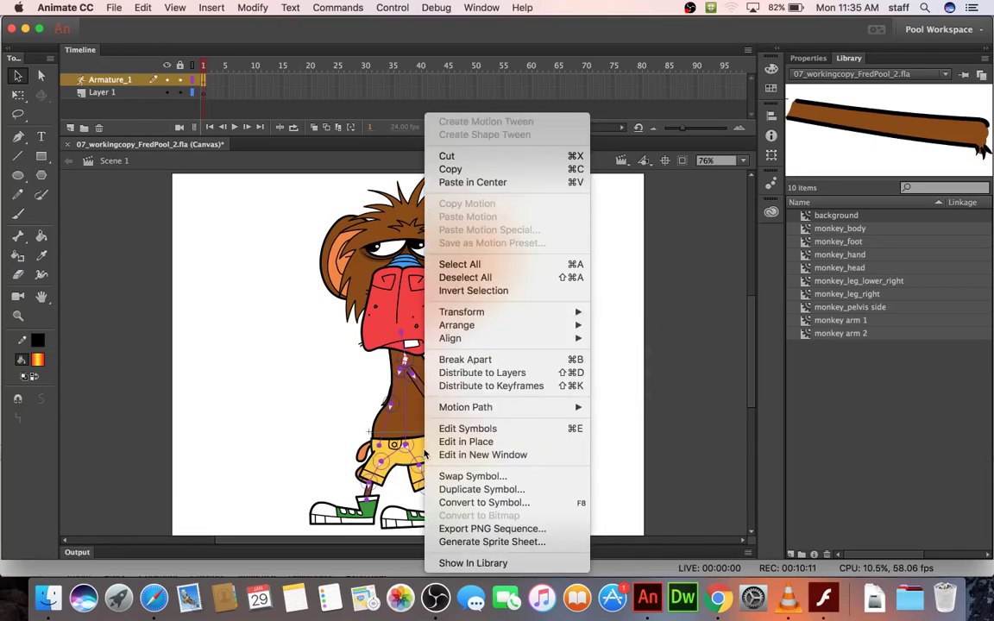
right_click(428, 458)
mouse_move(480, 328)
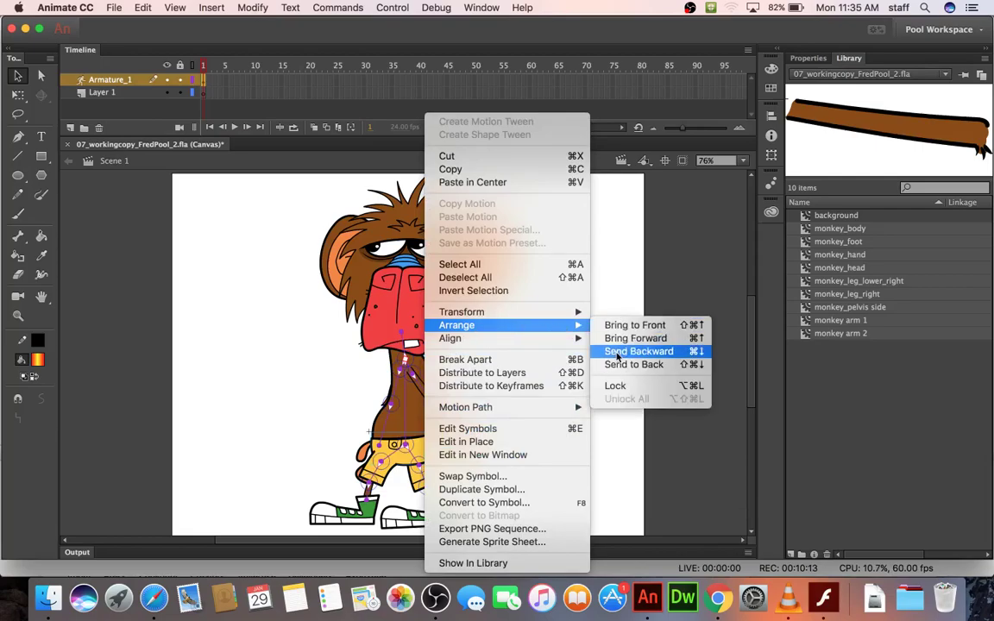
left_click(632, 350)
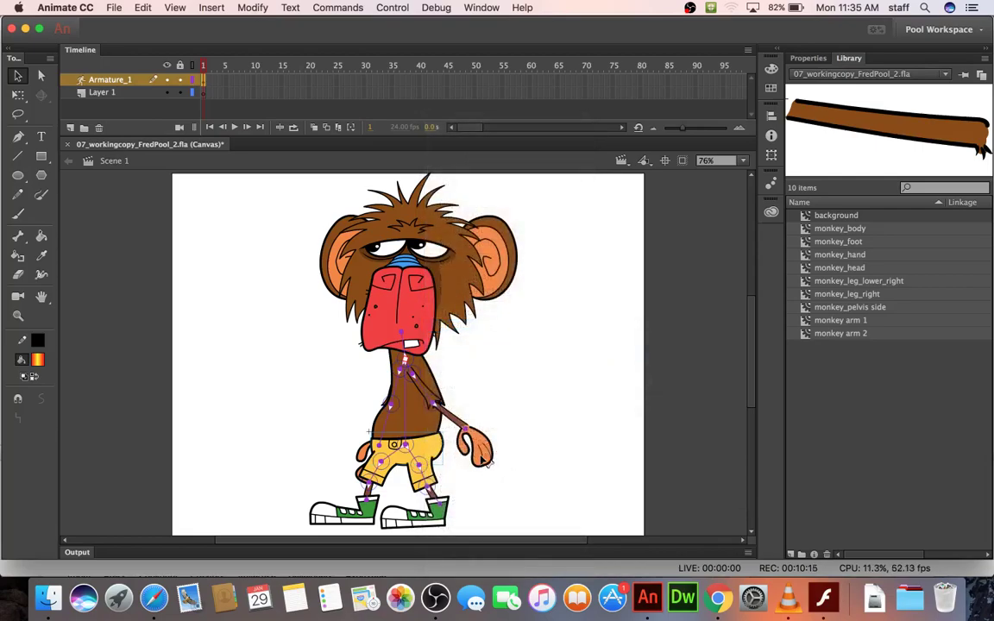
- Drag each hand down so the two arms hang symmetrically on either side of the yellow shorts
left_click_drag(438, 422, 438, 504)
left_click_drag(395, 455, 610, 408)
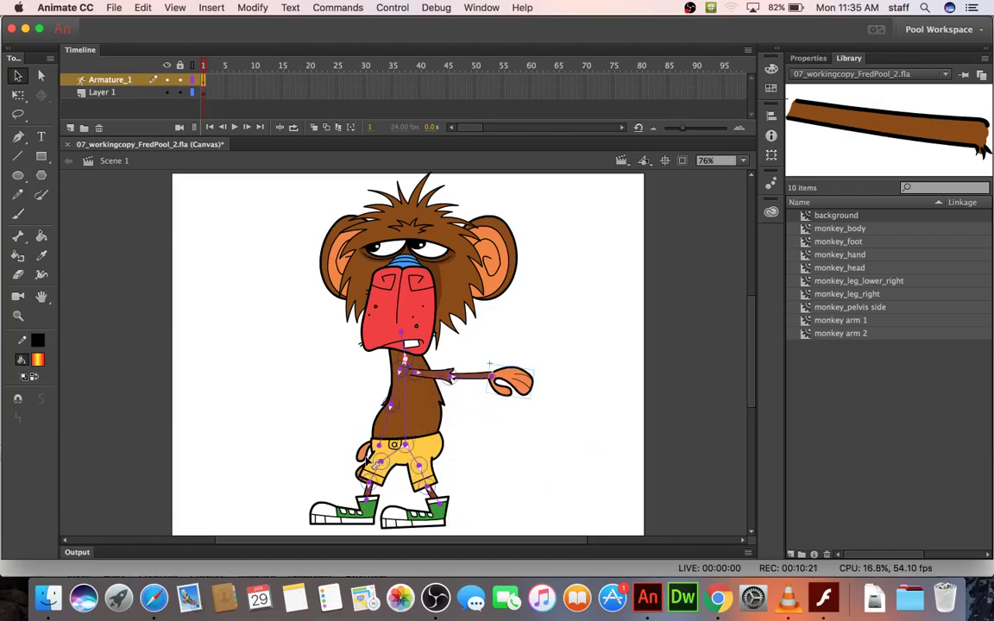
left_click_drag(332, 414, 315, 483)
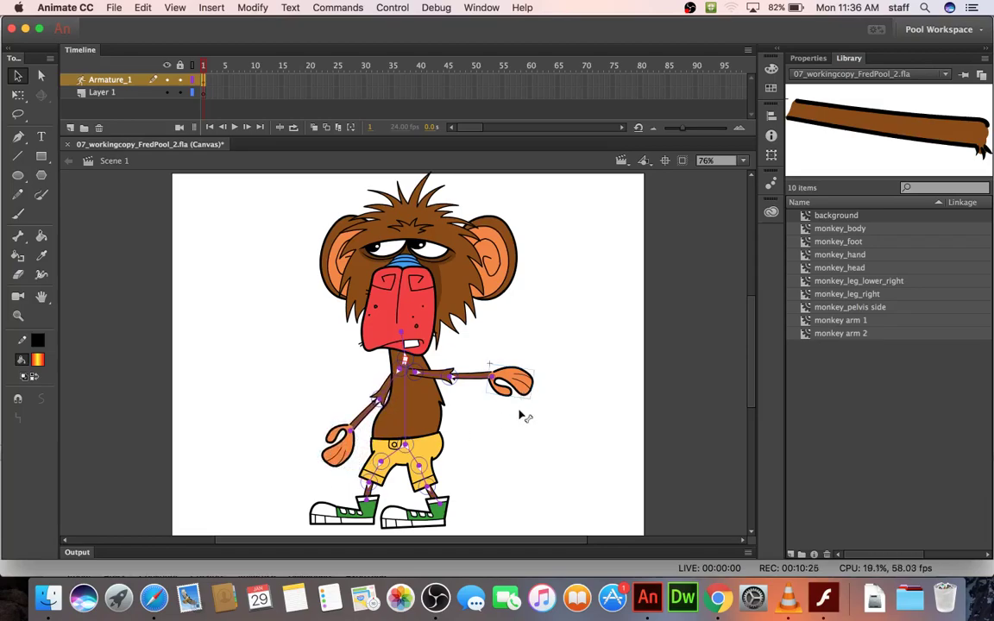
left_click_drag(473, 382, 517, 472)
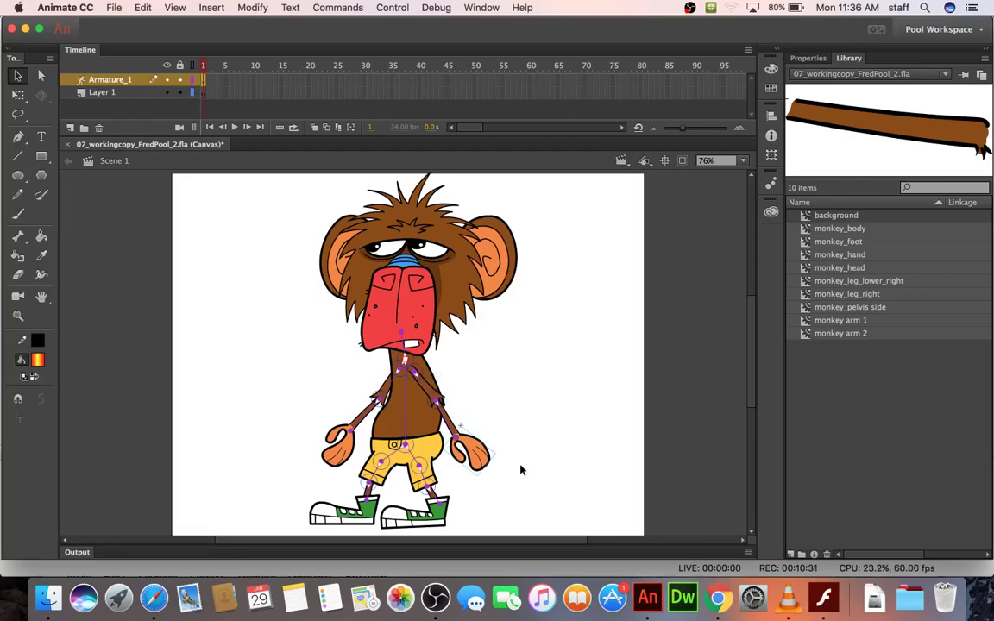
left_click_drag(466, 459, 499, 509)
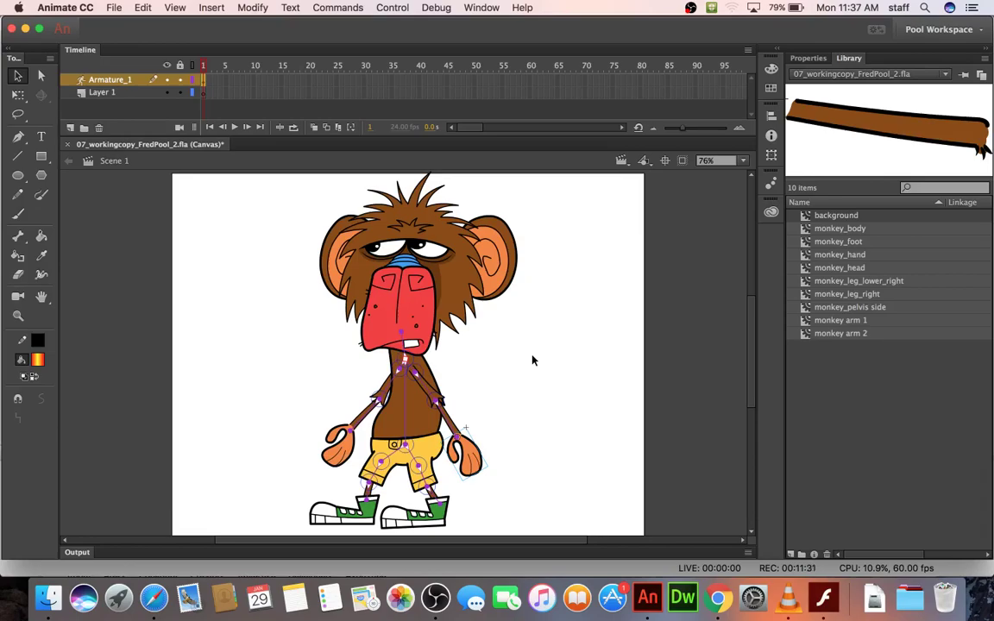
- In Properties, turn off Joint: Rotation Enable for the torso bone, then test the legs
left_click(429, 452)
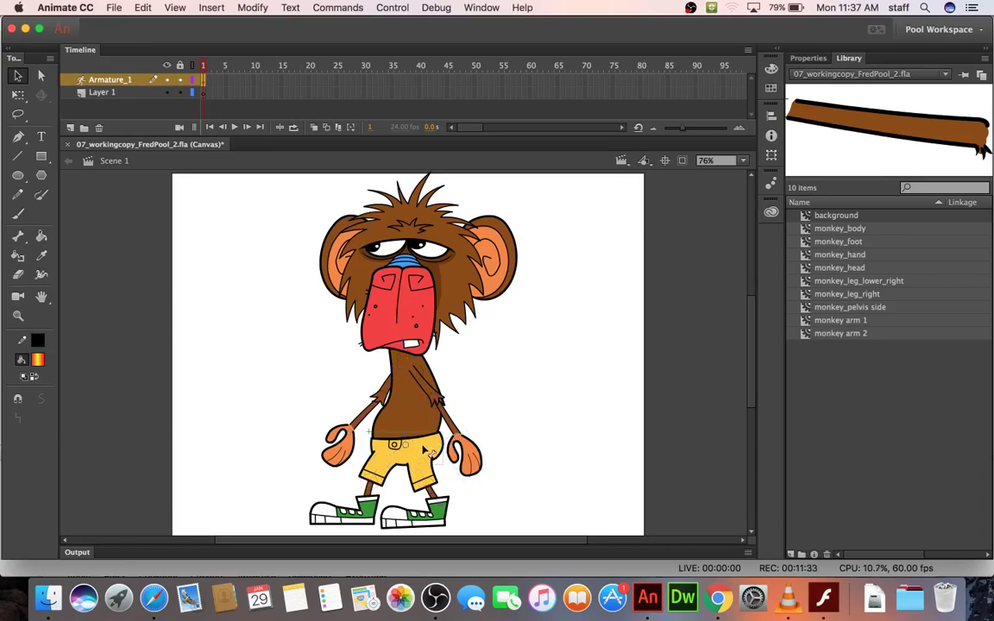
left_click(802, 59)
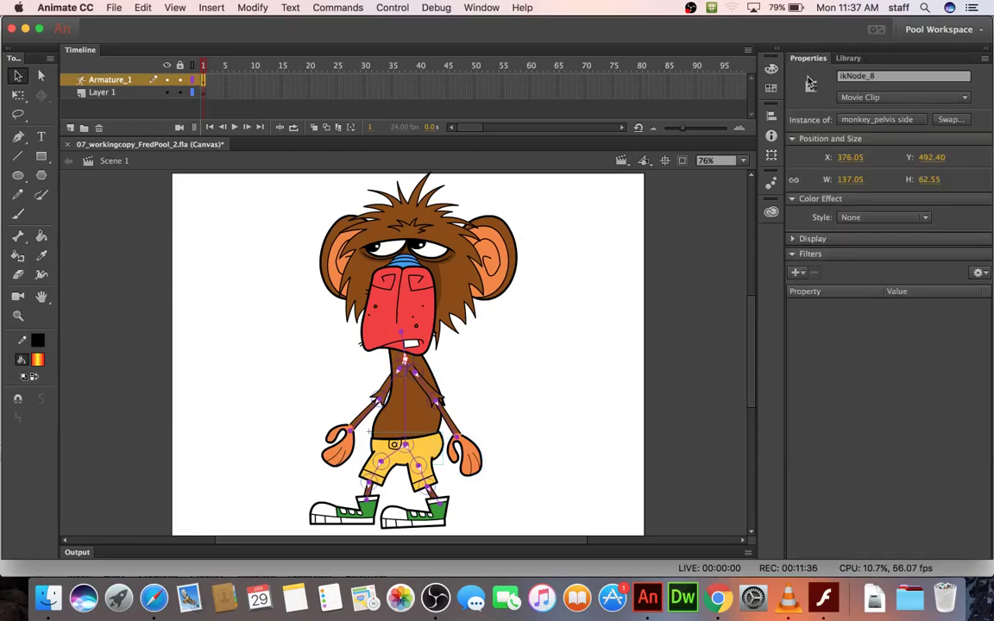
left_click(412, 427)
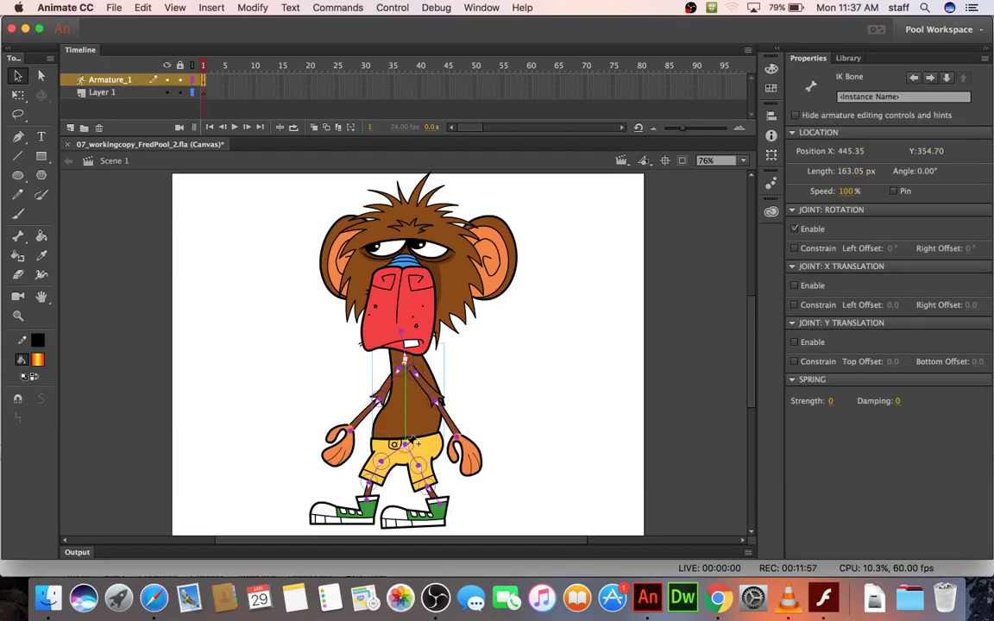
left_click(795, 229)
left_click(532, 377)
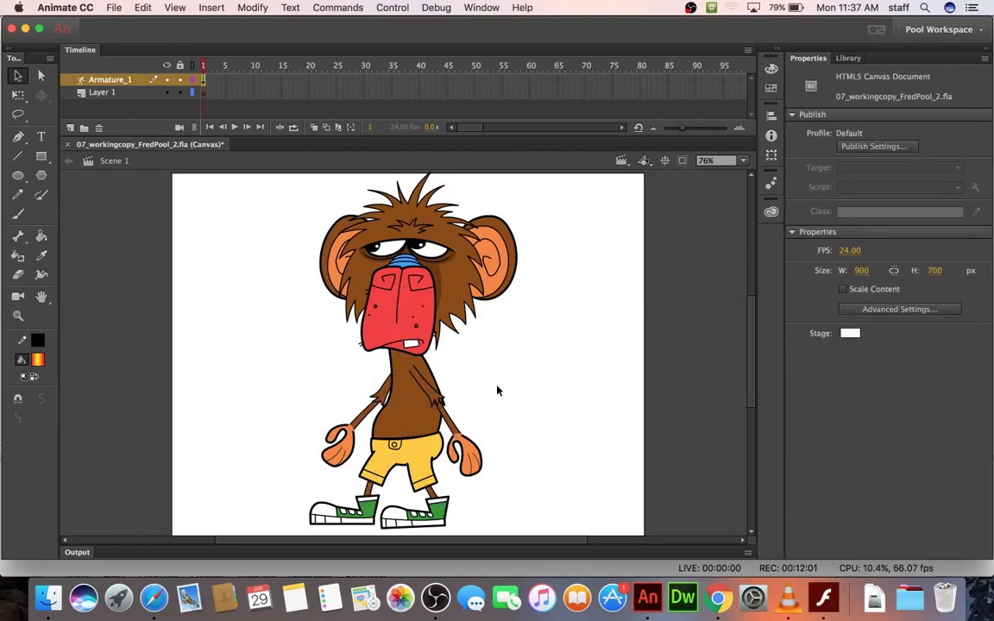
left_click_drag(429, 454, 425, 423)
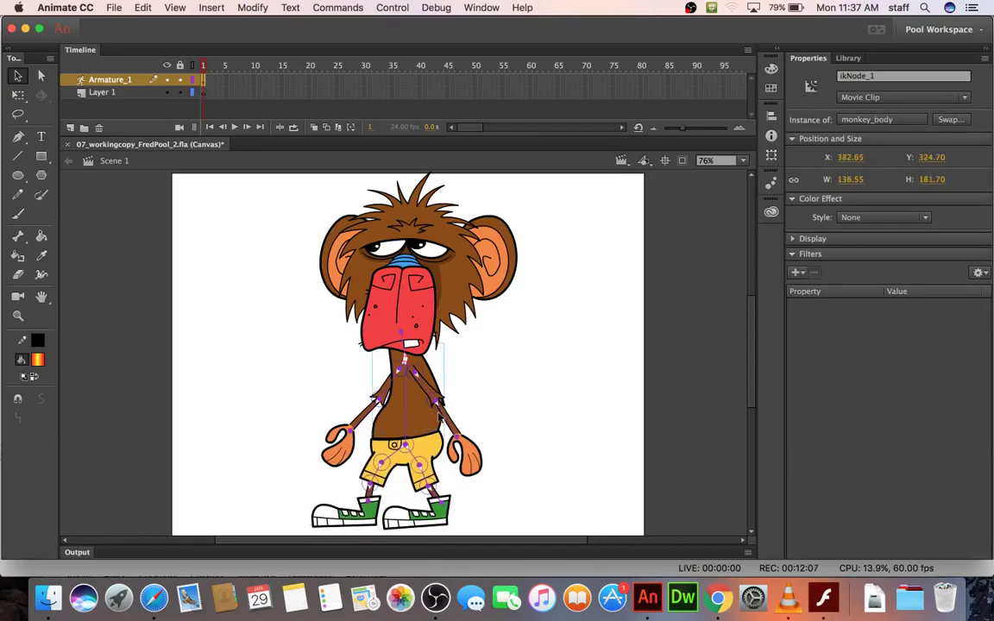
- Pin the torso bone and pose the right leg from its knee into a stride
mouse_move(466, 453)
left_mouse_down()
mouse_move(564, 393)
mouse_move(502, 473)
mouse_move(483, 448)
left_mouse_up()
left_click(411, 436)
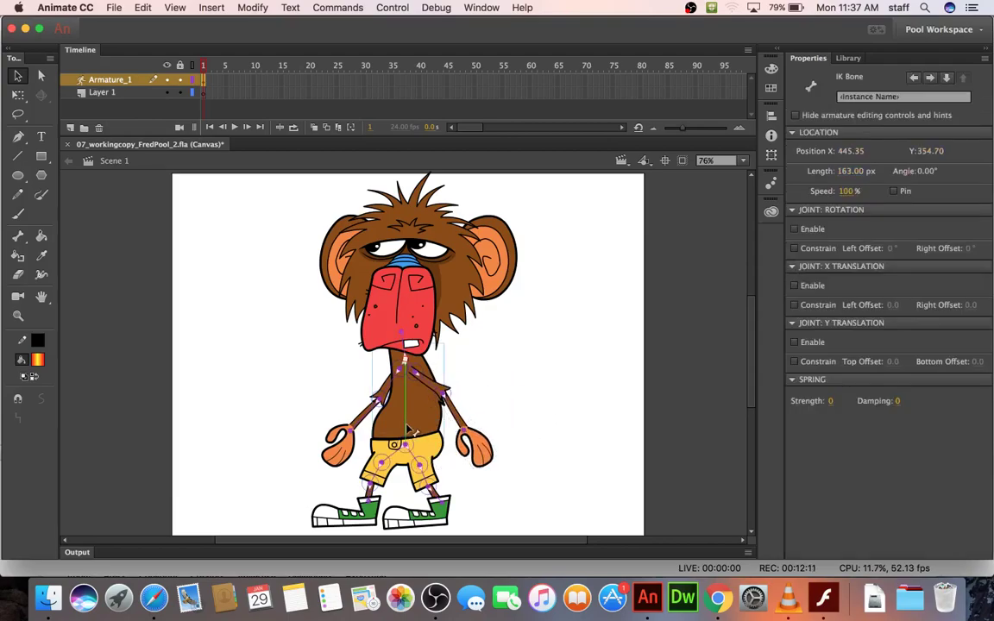
left_click(409, 442)
left_click_drag(420, 467, 442, 425)
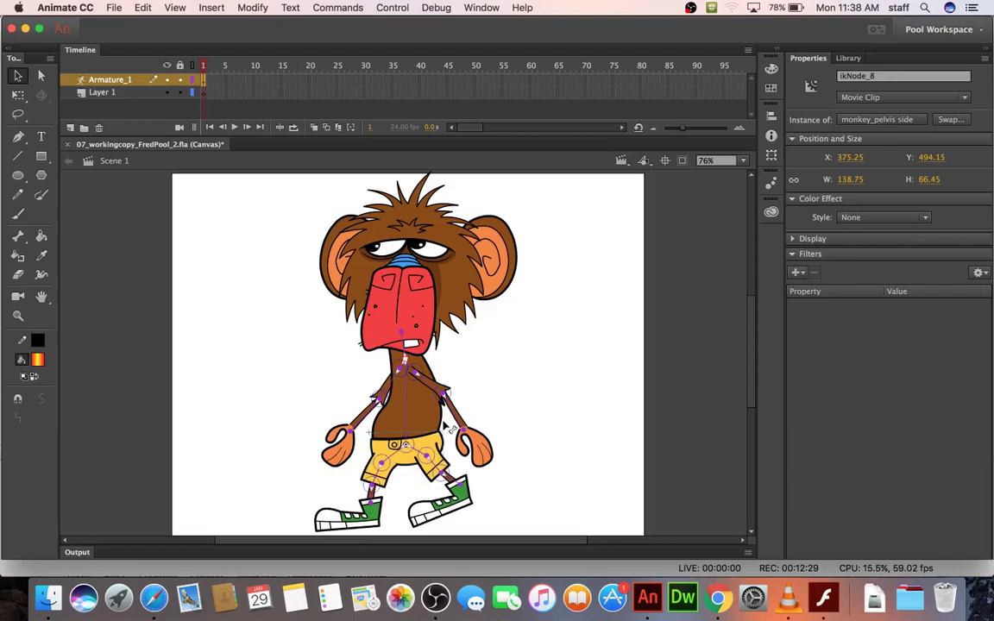